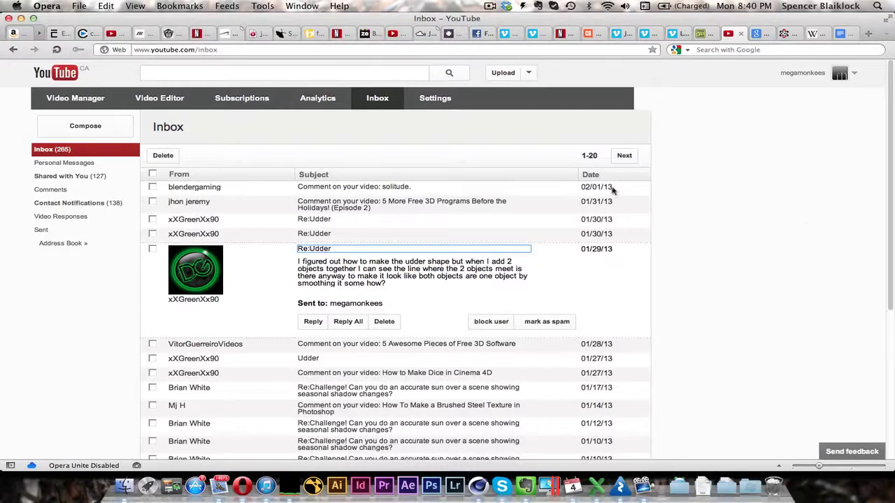
Switch to CINEMA 4D and compare the baby1.jpg reference with the Baby Bottle render in the Picture Viewer.
left_click(723, 122)
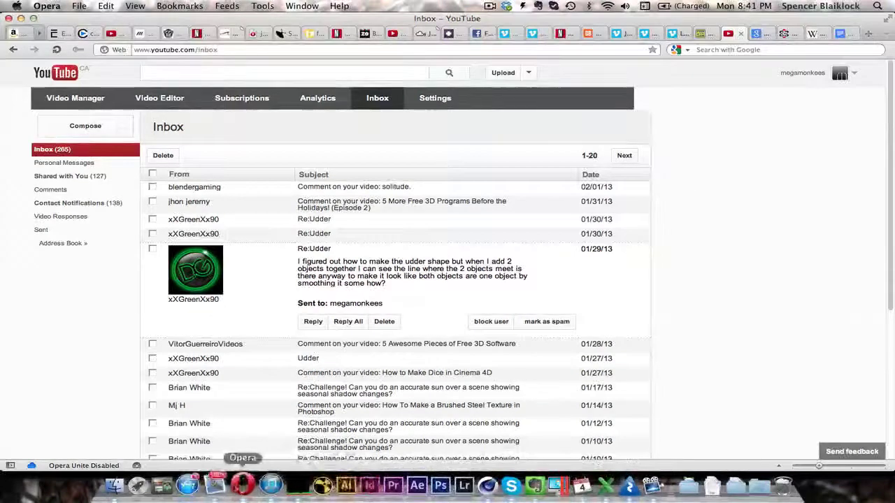
left_click(482, 484)
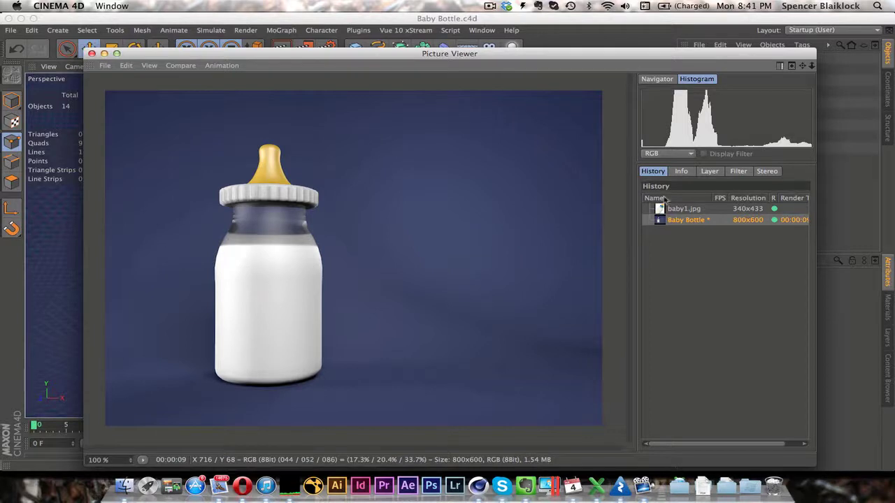
left_click(681, 210)
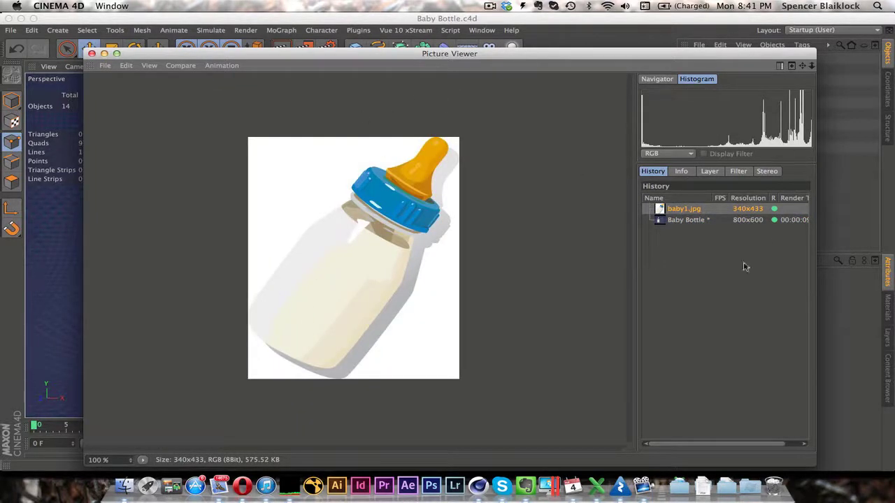
left_click(682, 220)
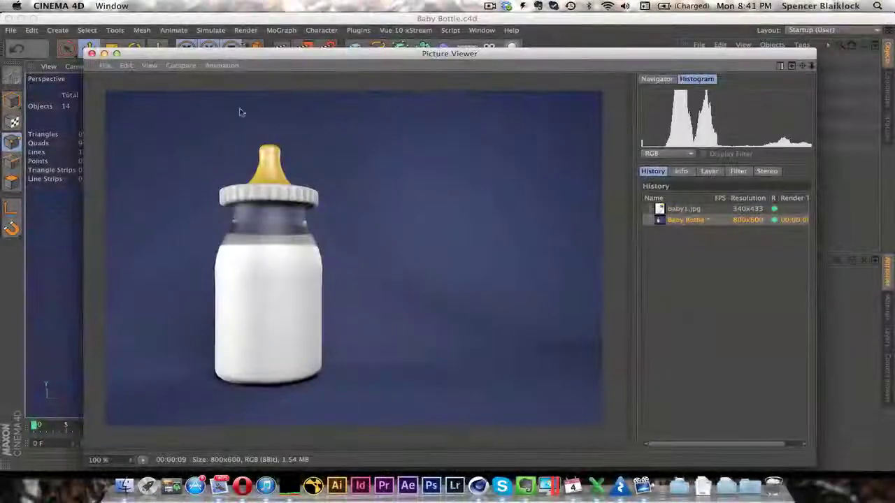
left_click_drag(334, 55, 372, 48)
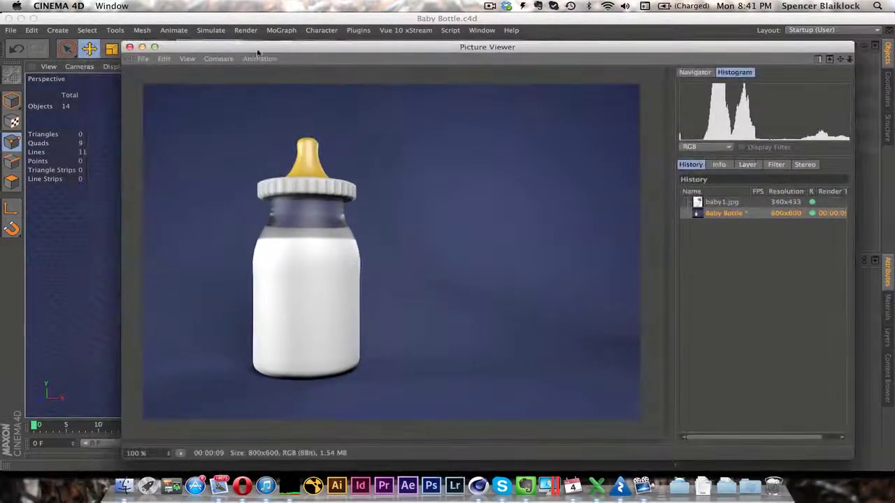
left_click_drag(257, 51, 225, 61)
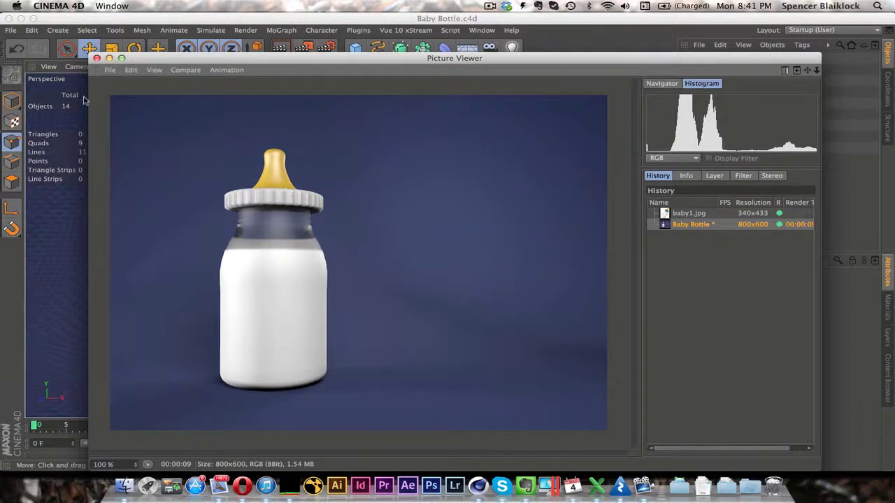
left_click(109, 58)
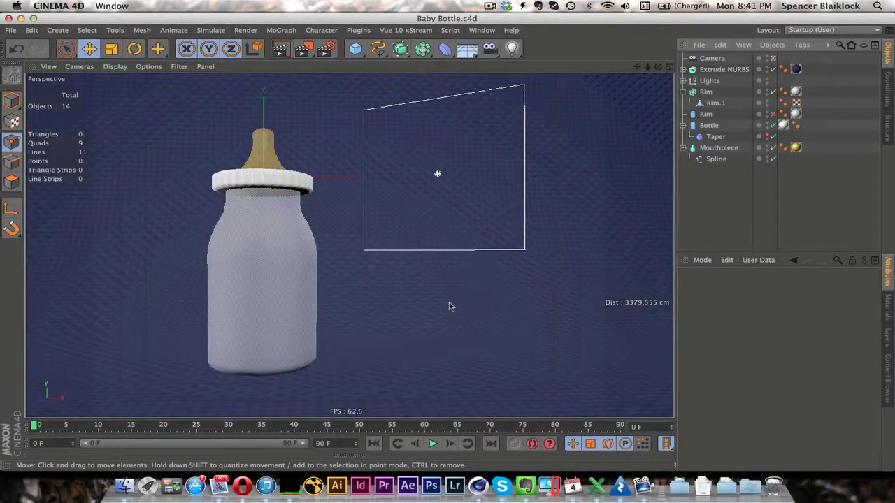
Start a new project in the Right view with the B-Spline drawing tool active.
key("super+n")
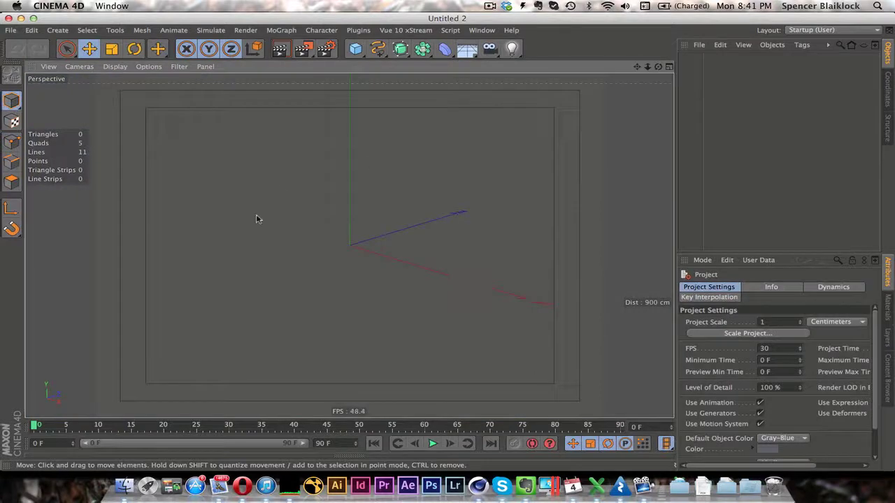
key("F2")
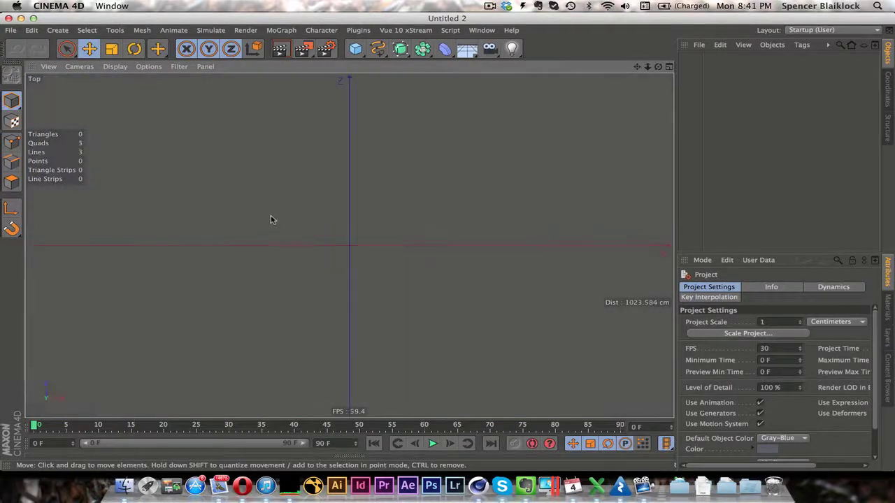
key("F3")
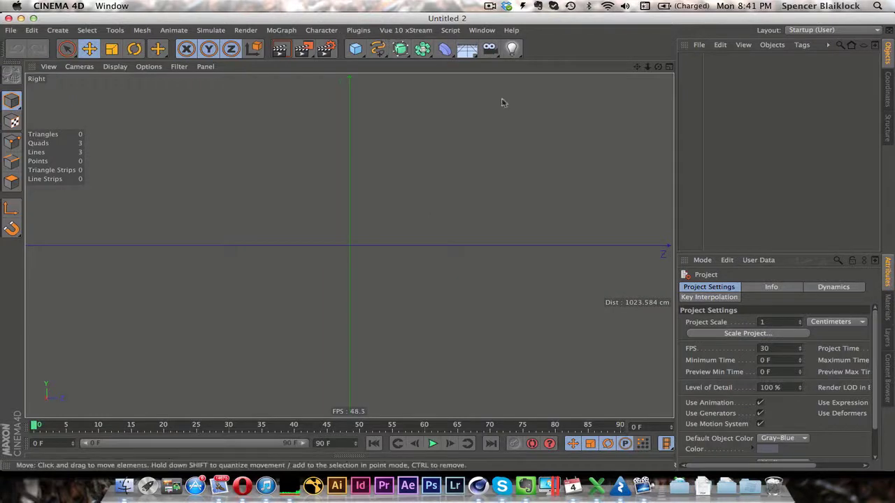
mouse_move(378, 49)
left_mouse_down()
mouse_move(554, 68)
mouse_move(543, 61)
left_mouse_up()
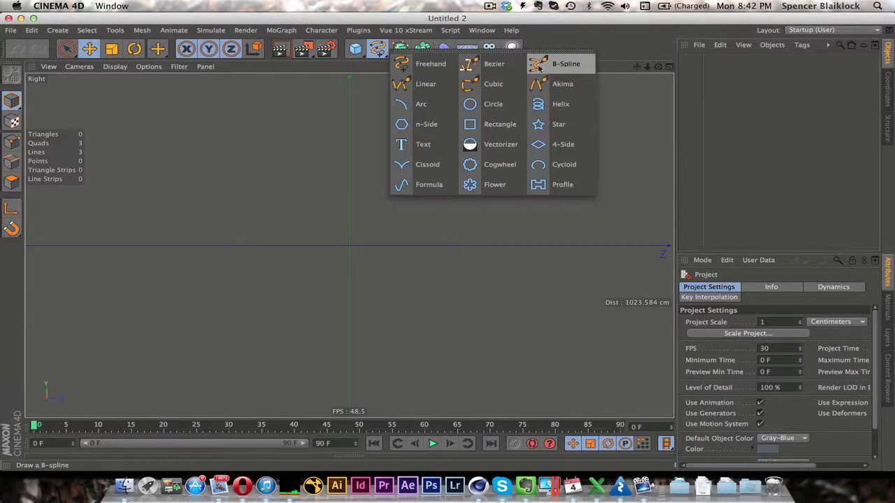
left_click(540, 66)
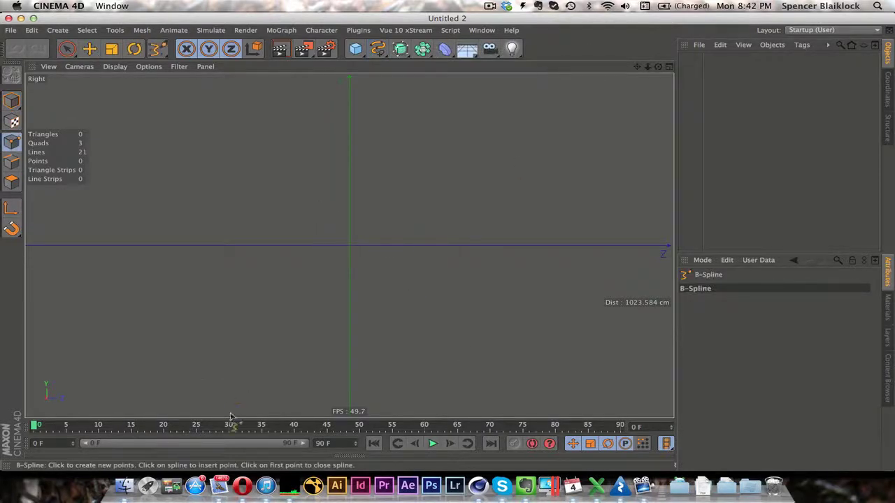
Dock the Picture Viewer beside the viewport, enlarge its image area, and display the baby1.jpg reference.
right_click(484, 493)
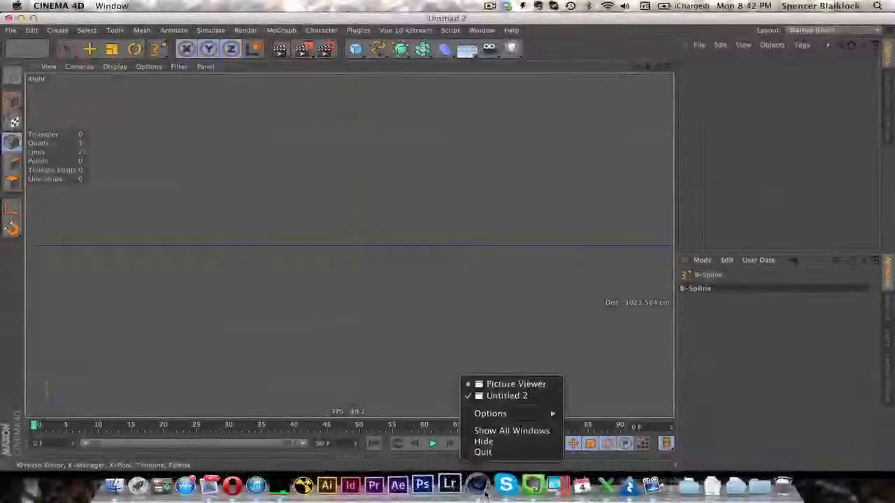
left_click(514, 384)
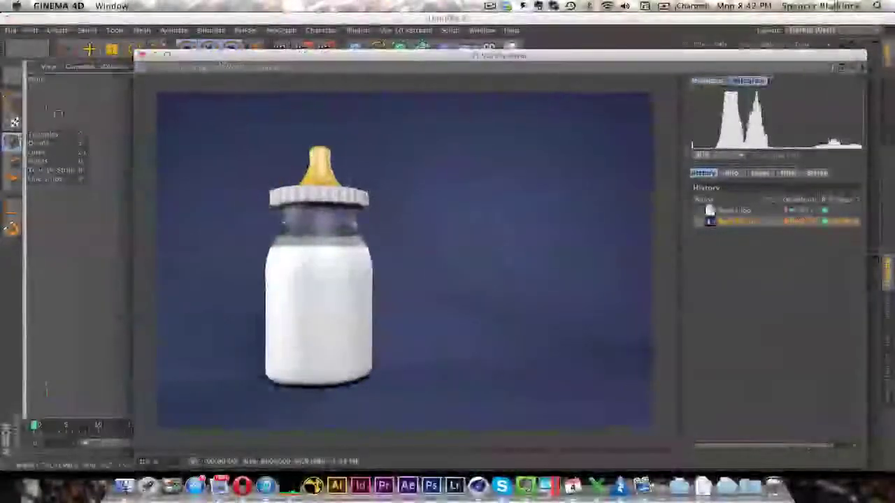
left_click_drag(48, 109, 43, 110)
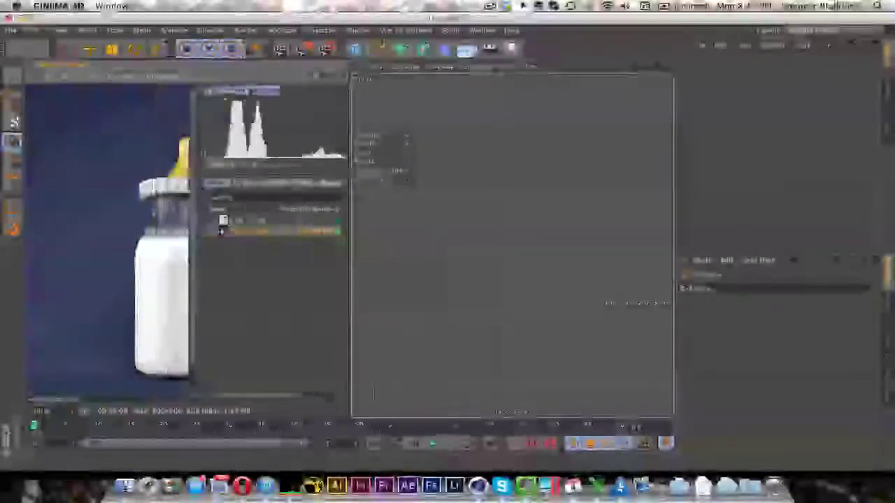
left_click_drag(208, 241, 323, 241)
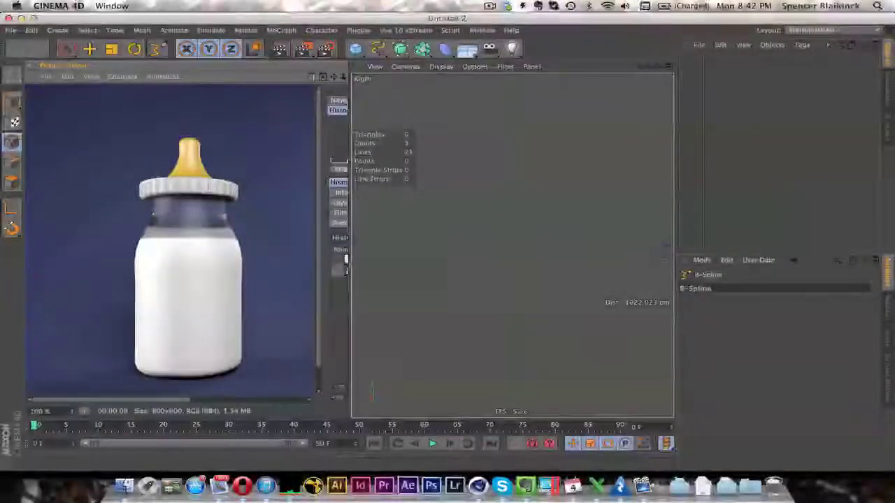
left_click(346, 260)
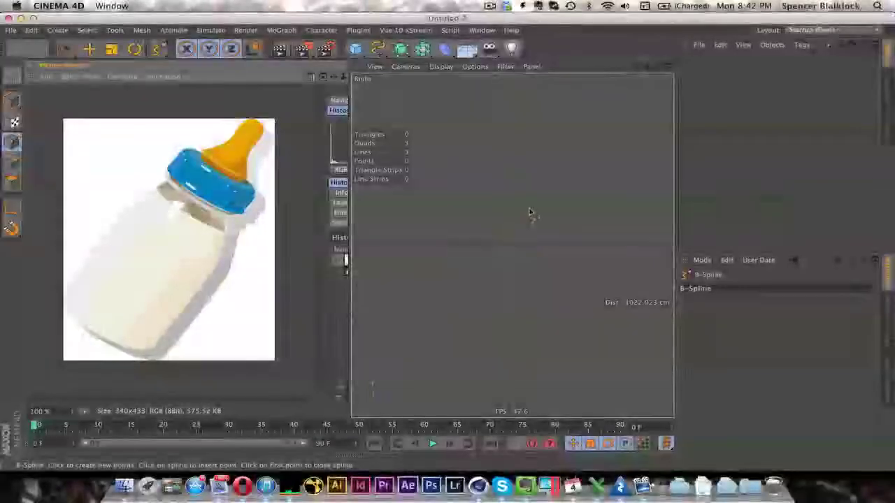
Draw a five-point B-spline half-profile of the bottle's mouthpiece, from the vertical Y axis down to the horizontal Z axis.
right_click_drag(512, 246, 565, 204, "alt")
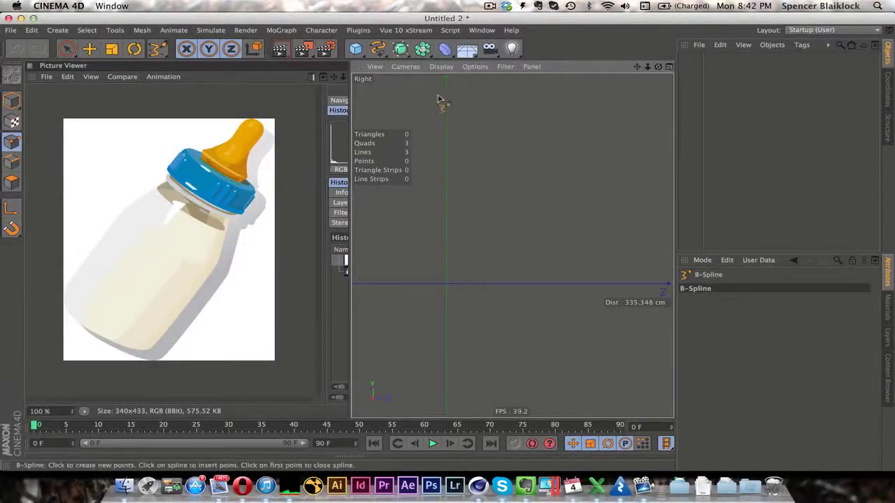
left_click(406, 67)
mouse_move(410, 87)
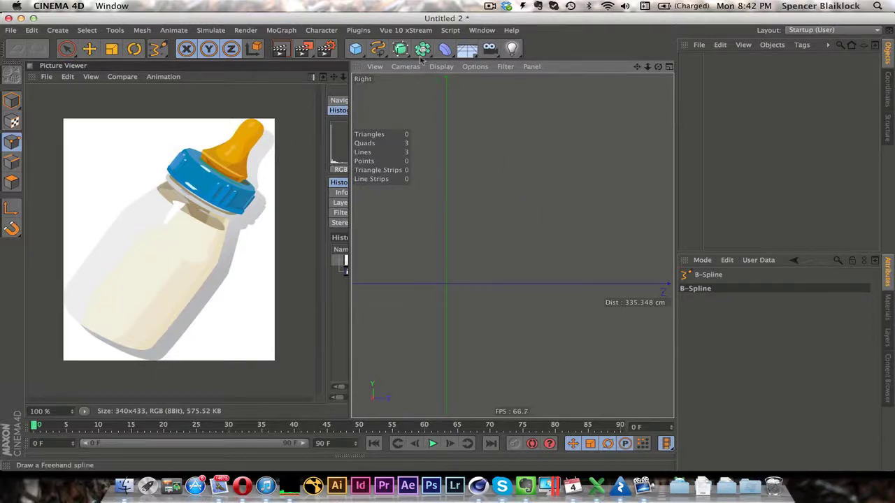
left_click(377, 48)
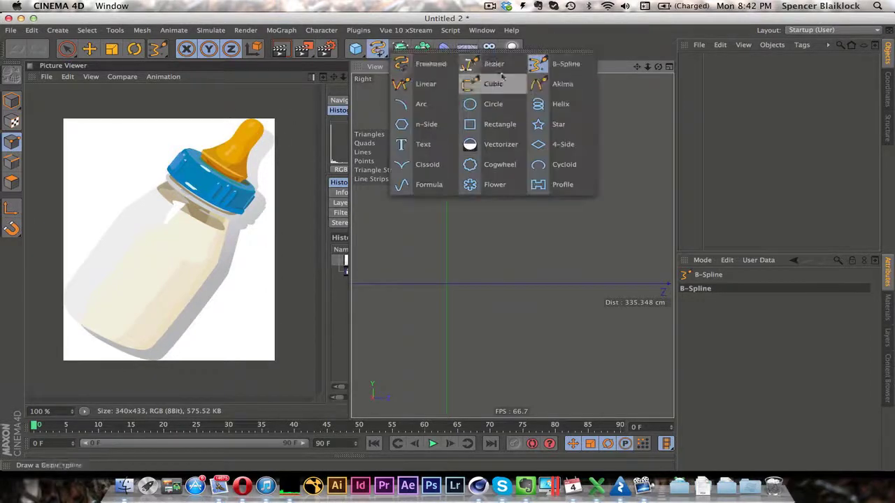
left_click(556, 64)
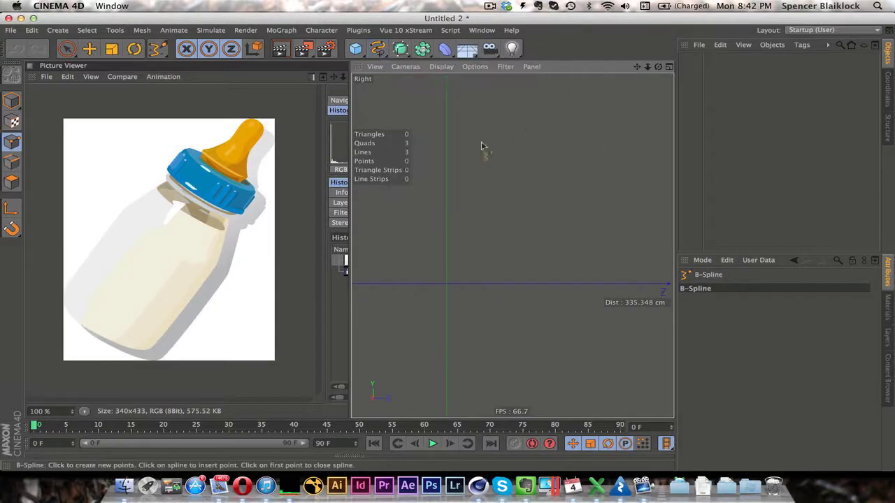
left_click(446, 196)
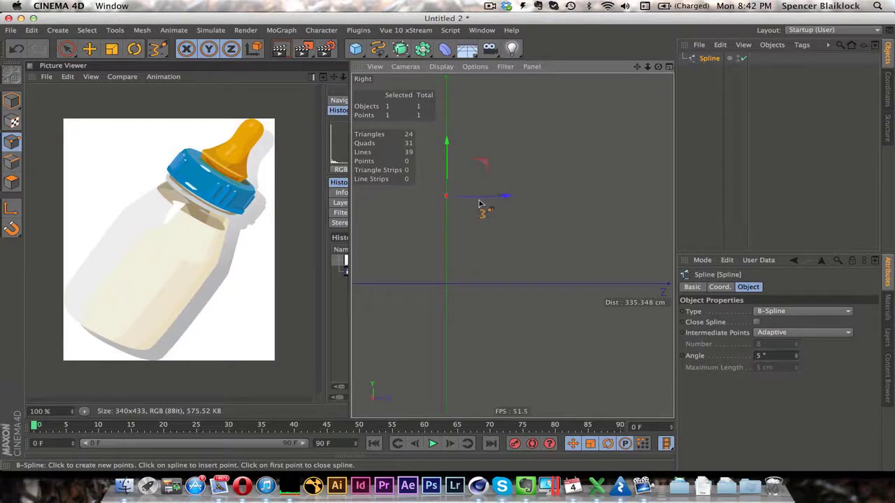
left_click(475, 202)
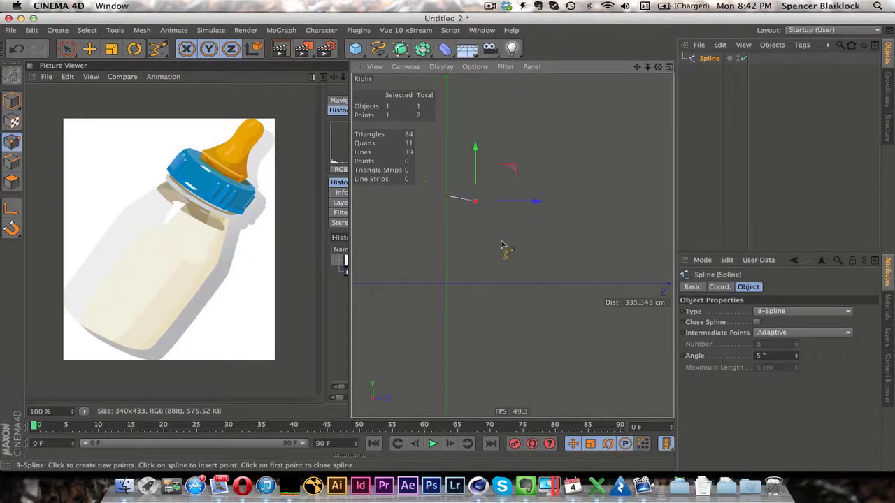
mouse_move(377, 49)
left_mouse_down()
mouse_move(412, 59)
mouse_move(546, 52)
mouse_move(549, 61)
left_mouse_up()
left_click(468, 242)
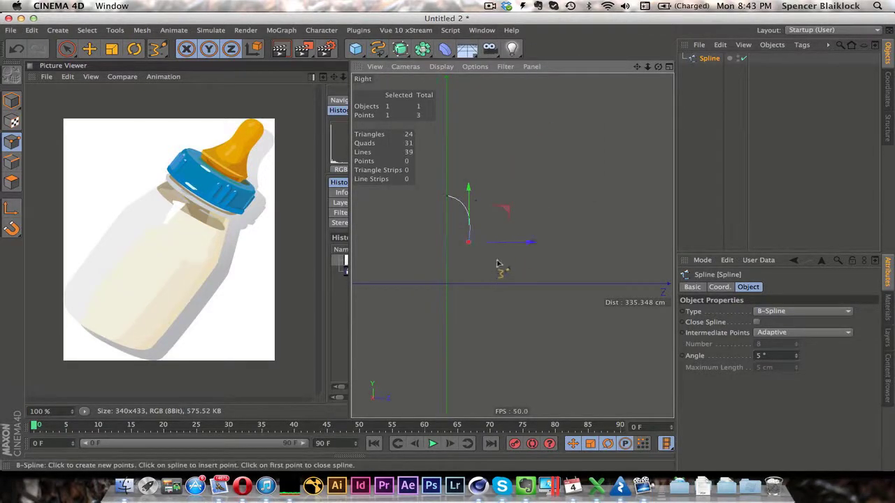
left_click(498, 267)
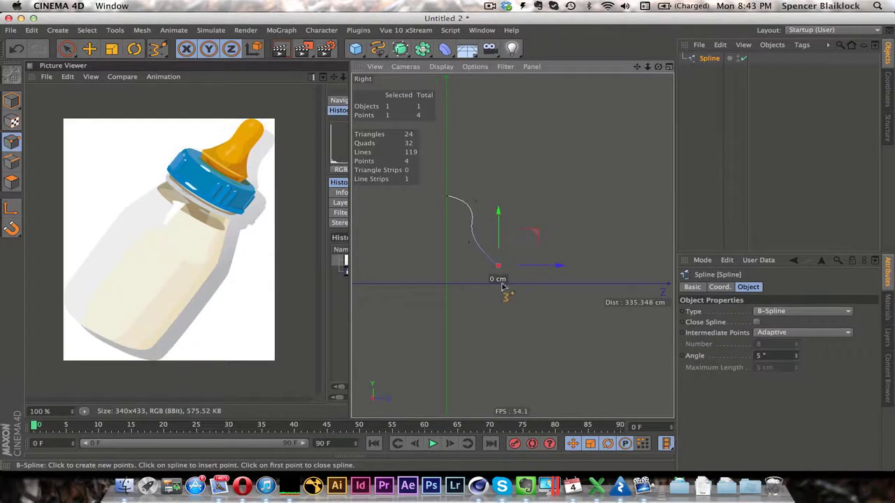
left_click(496, 284)
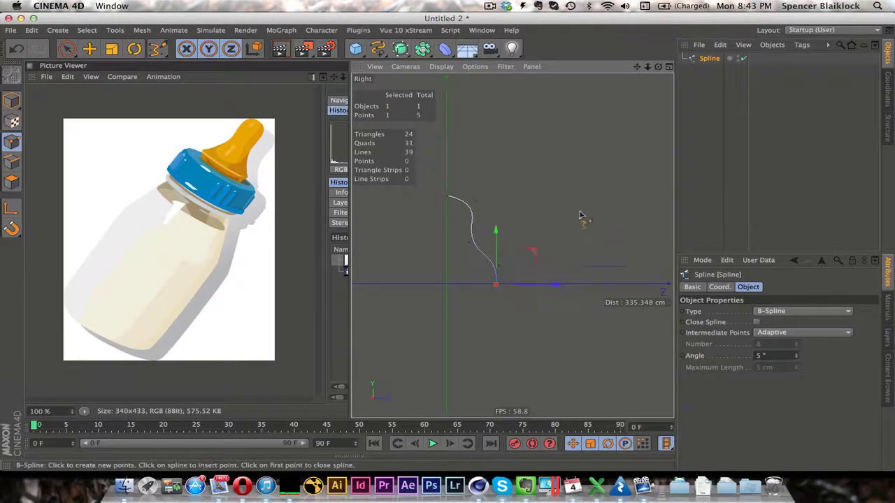
Refine the mouthpiece profile by nudging its upper bulge point outward, its two lowest points inward, and its top end point slightly down.
key("space")
left_click(475, 202)
left_click_drag(514, 170, 517, 168)
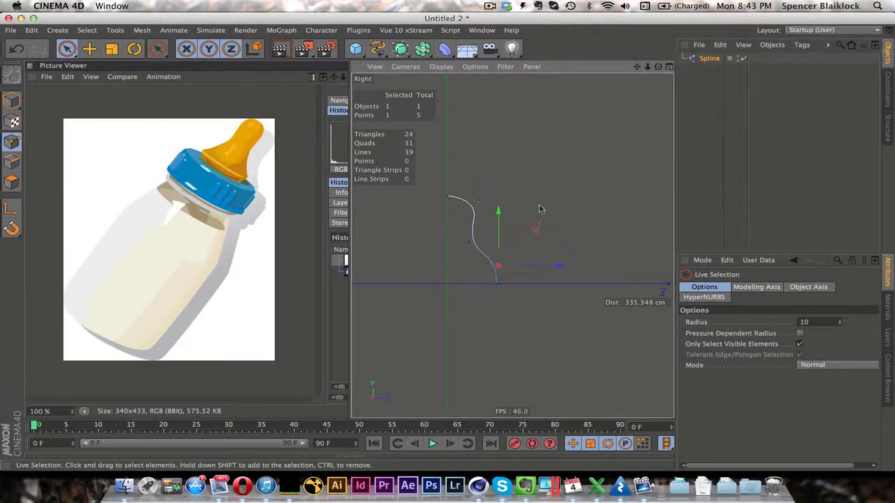
left_click(493, 266)
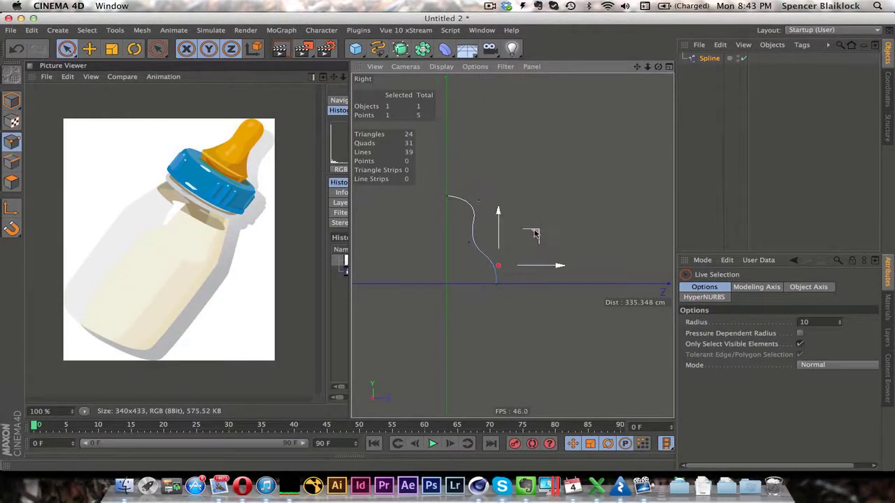
left_click(496, 283)
left_click_drag(534, 249, 529, 251)
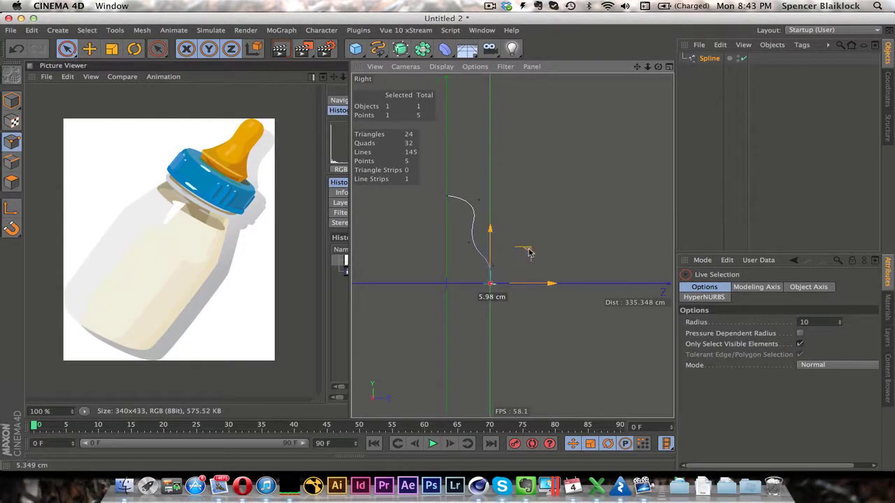
left_click(448, 197)
left_click_drag(449, 145, 449, 145)
left_click(536, 210)
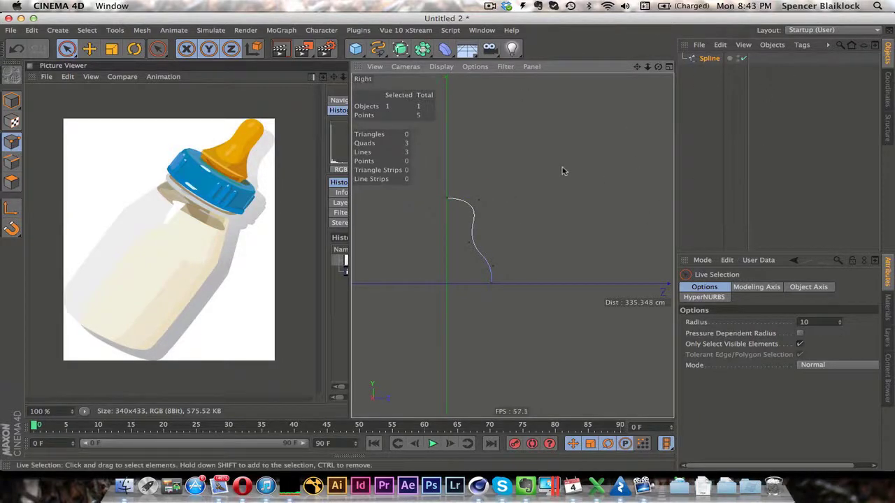
Revolve the profile spline into a solid mouthpiece with a Lathe NURBS object in the Perspective view.
key("F1")
mouse_move(523, 231)
left_mouse_down("alt")
mouse_move(506, 227)
mouse_move(629, 223)
mouse_move(497, 230)
left_mouse_up("alt")
key("super+r")
mouse_move(485, 234)
right_mouse_down("alt")
mouse_move(563, 230)
mouse_move(482, 230)
right_mouse_up("alt")
mouse_move(482, 230)
left_mouse_down("alt")
mouse_move(471, 228)
mouse_move(512, 244)
left_mouse_up("alt")
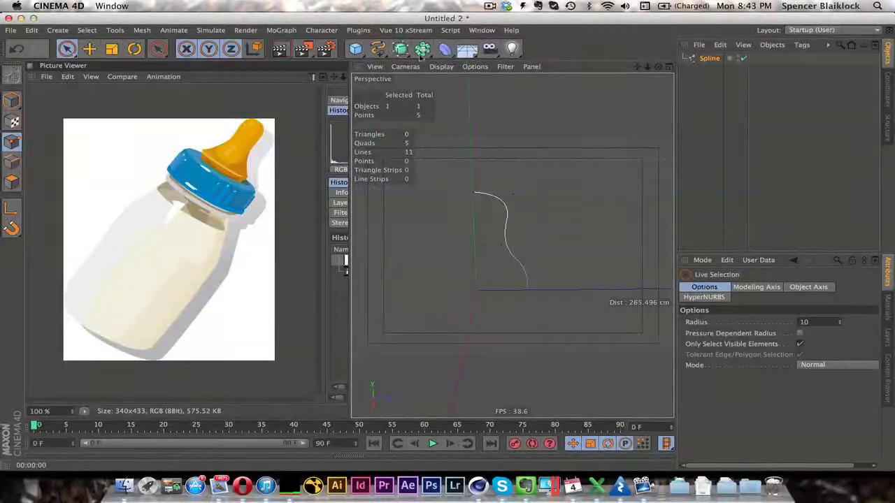
left_click_drag(405, 56, 448, 93)
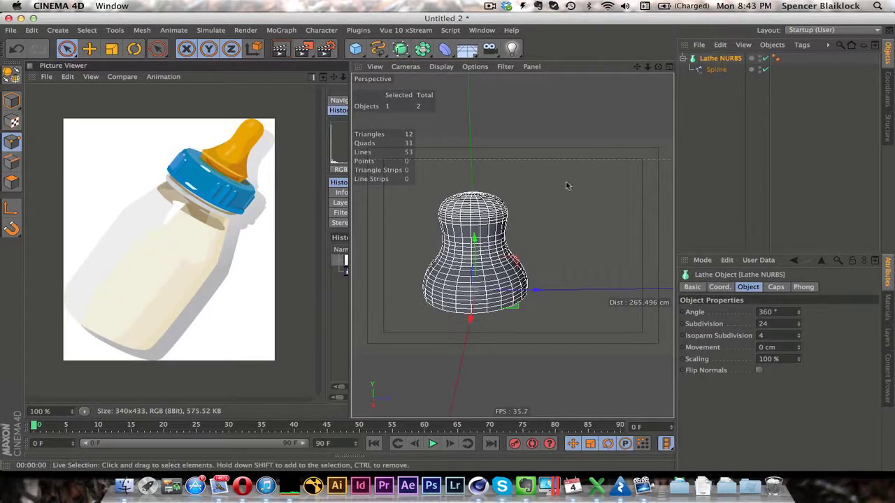
Move the mouthpiece spline's upper bulge point and its neck point inward to slim the lathed tip.
mouse_move(503, 253)
left_mouse_down("alt")
mouse_move(567, 258)
mouse_move(401, 265)
mouse_move(516, 241)
left_mouse_up("alt")
scroll(402, 264, "up", 5)
scroll(402, 264, "down", 5)
scroll(515, 241, "down", 6)
left_click(718, 70)
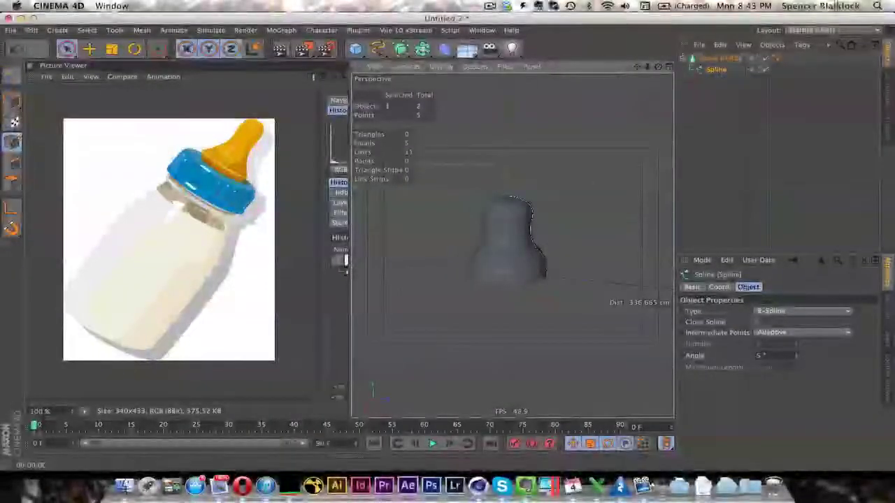
scroll(515, 220, "up", 5)
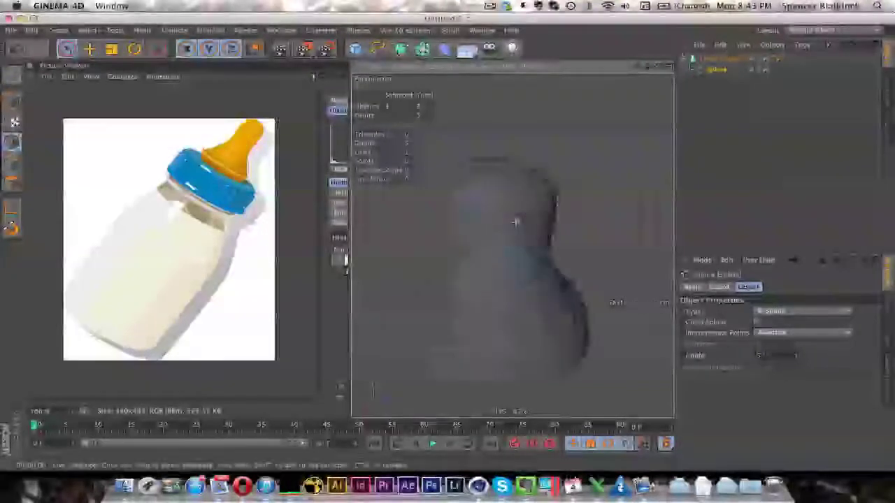
scroll(490, 223, "up", 5)
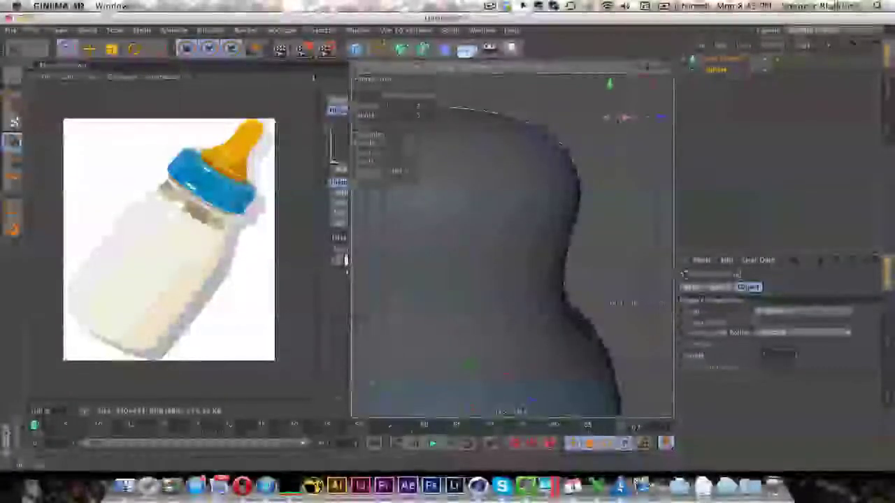
scroll(529, 215, "down", 3)
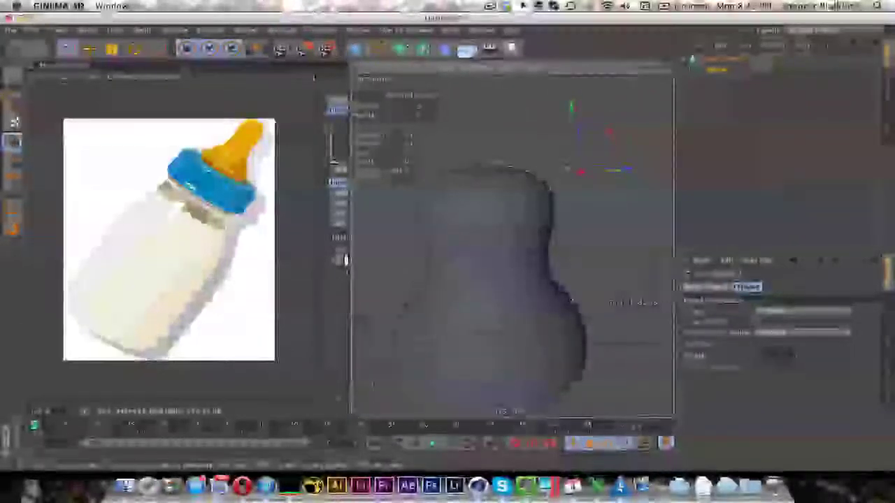
left_click_drag(609, 129, 572, 126)
middle_click_drag(571, 126, 543, 100, "alt")
left_click(517, 243)
left_click_drag(556, 212, 549, 214)
Pull the spline's lower bulge point slightly inward and shift its base end point slightly outward to shape the flared skirt.
left_click(569, 291)
left_click_drag(609, 263, 601, 264)
right_click_drag(517, 288, 490, 299, "alt")
left_click_drag(489, 299, 535, 335)
left_click(555, 327)
left_click_drag(587, 297, 597, 293)
left_click_drag(535, 315, 559, 323, "alt")
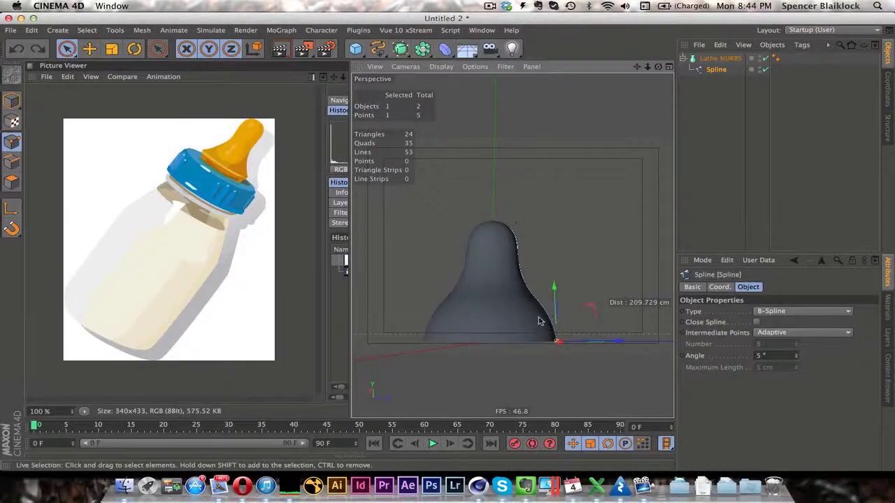
Display the blue-background bottle photo as reference, and move the spline's upper point outward and its neck point inward to match it.
left_click(341, 276)
left_click(345, 273)
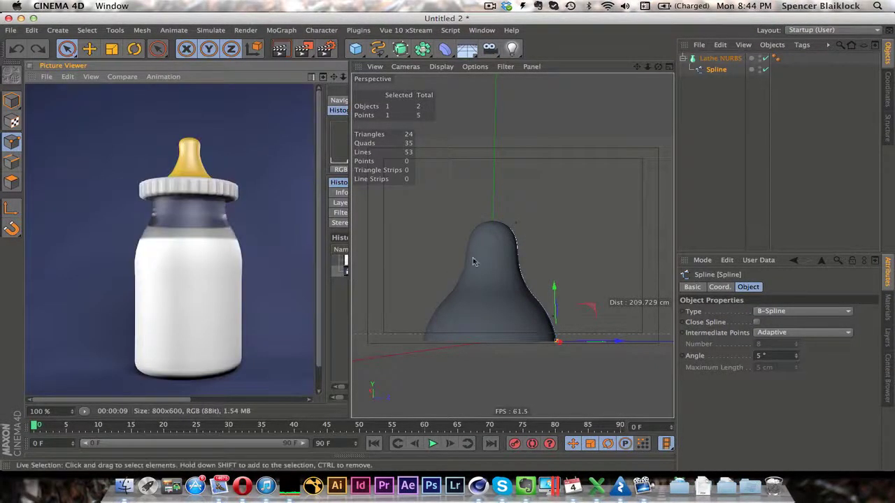
left_click(514, 223)
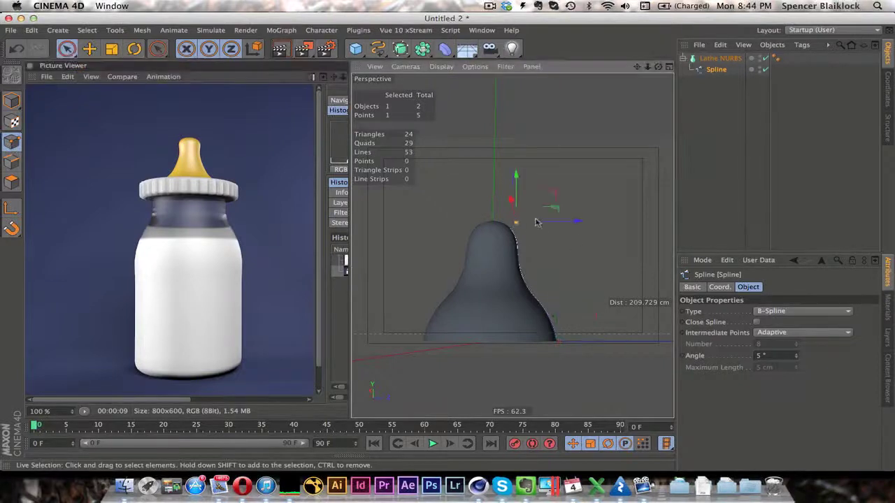
left_click_drag(559, 194, 563, 193)
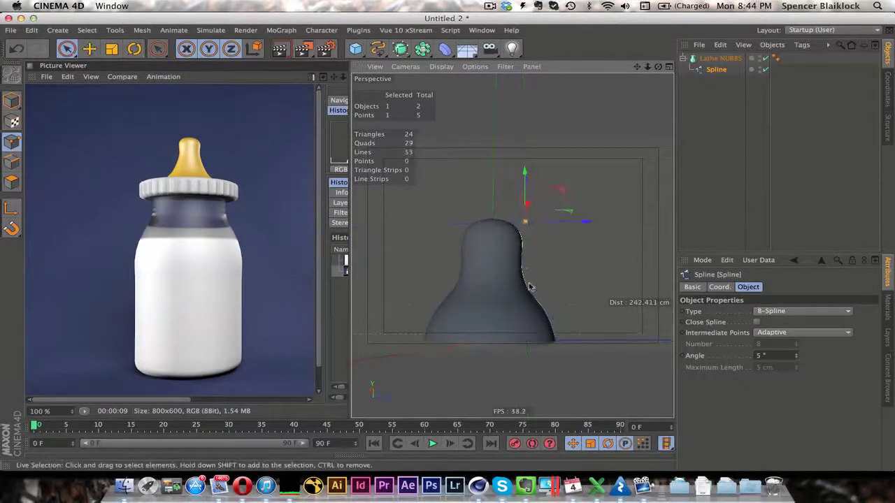
left_click(520, 276)
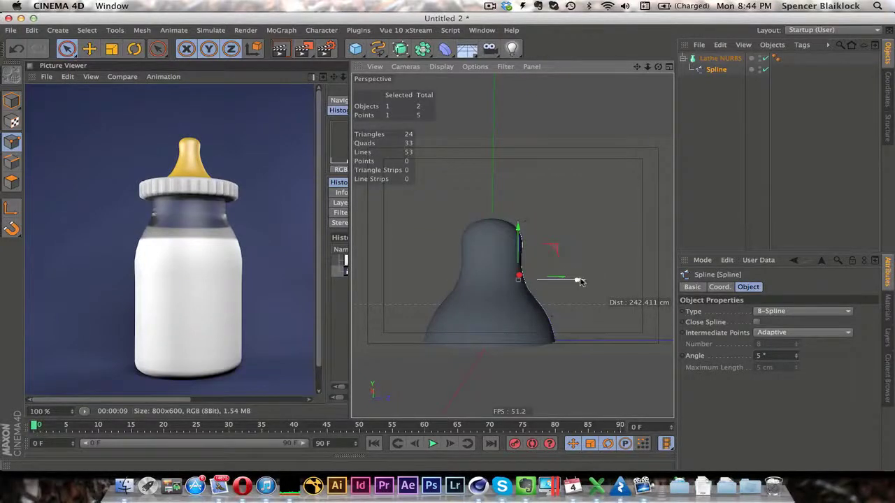
left_click_drag(579, 281, 574, 284)
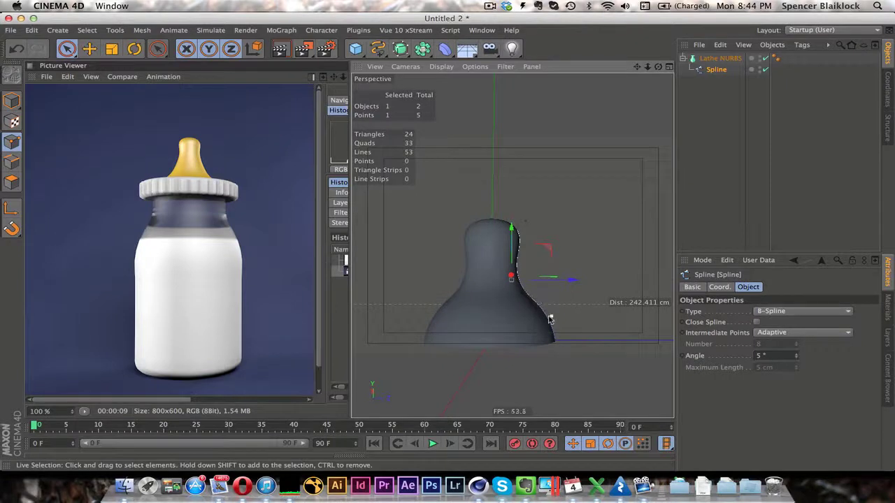
Fine-tune the mouthpiece profile by moving its upper point about 4 cm inward and nudging the neck point slightly outward.
left_click(552, 318)
left_click_drag(517, 251, 530, 221)
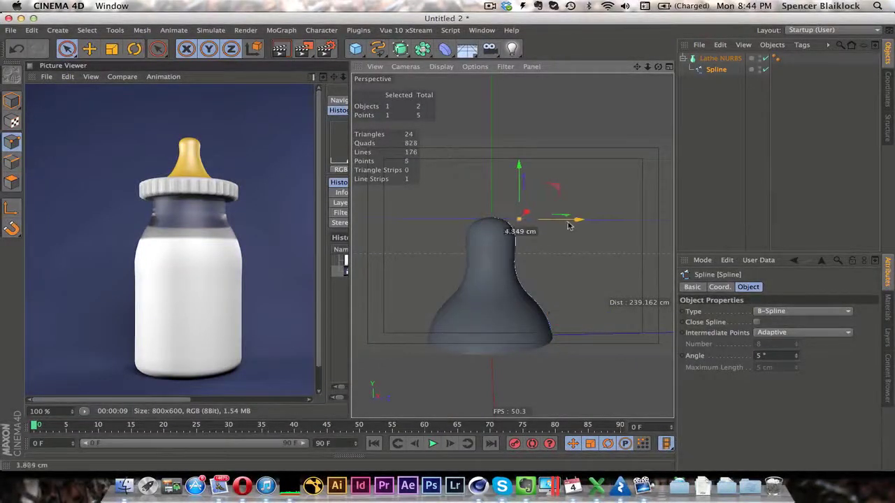
left_click(529, 297)
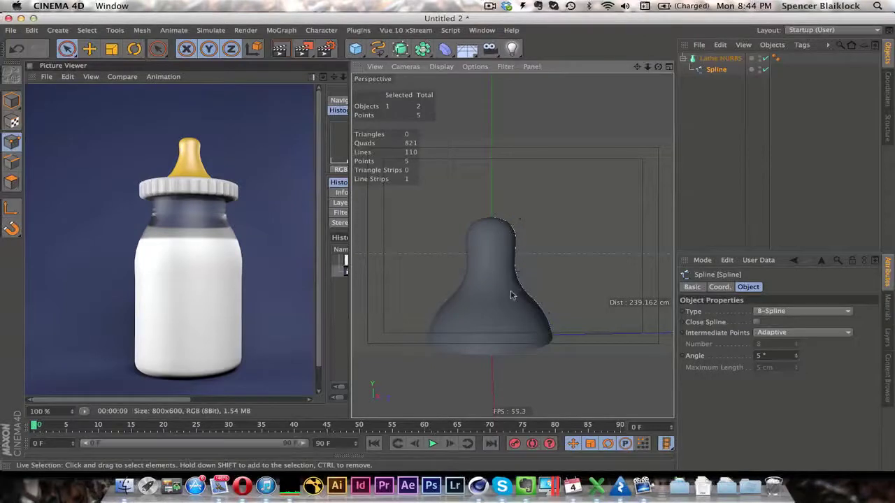
left_click_drag(519, 303, 483, 319, "alt")
left_click(526, 278)
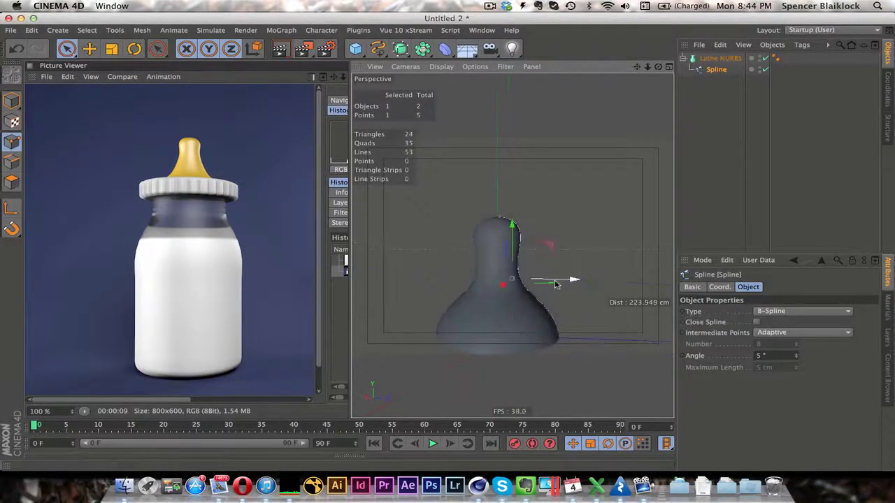
left_click_drag(561, 283, 564, 284)
left_click_drag(509, 366, 525, 353, "alt")
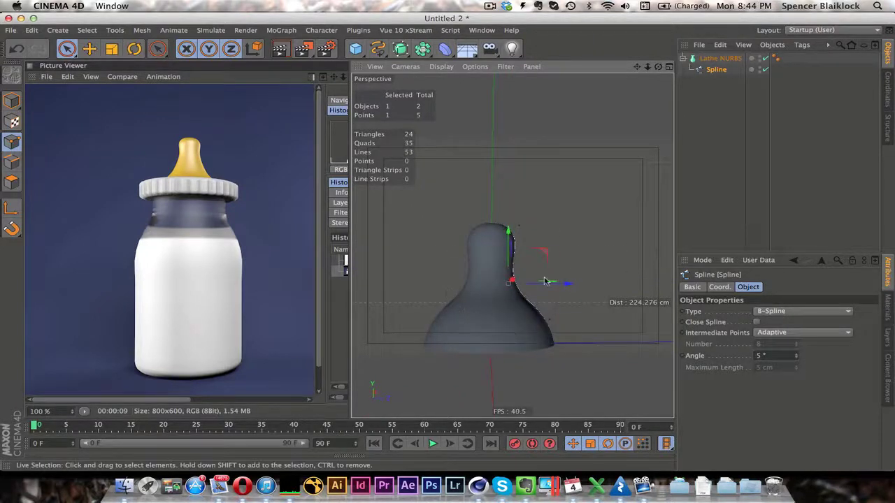
key("shift+v")
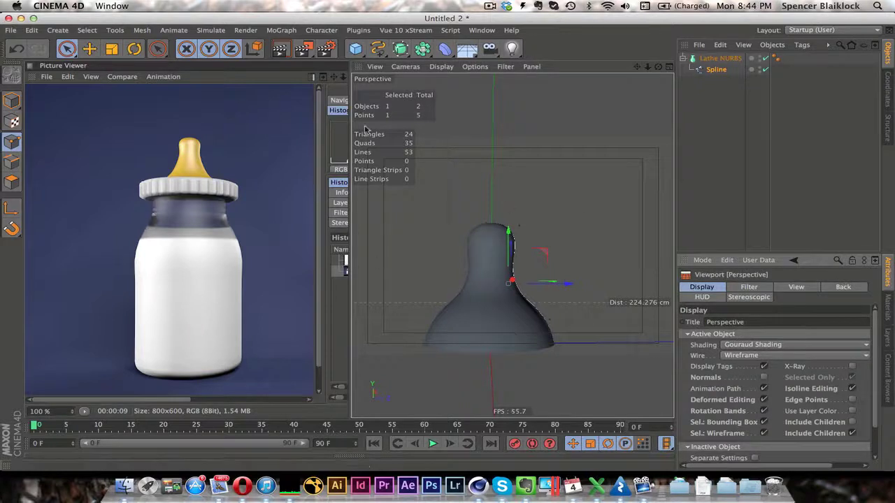
left_click(842, 287)
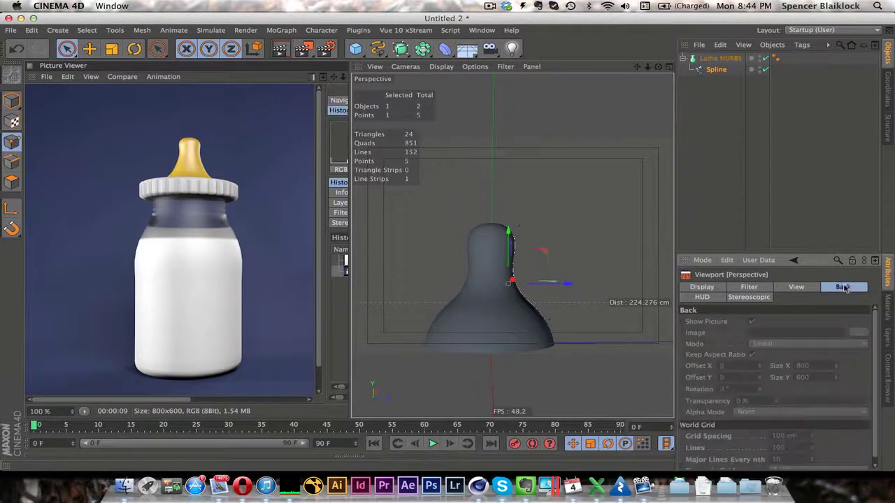
left_click(706, 289)
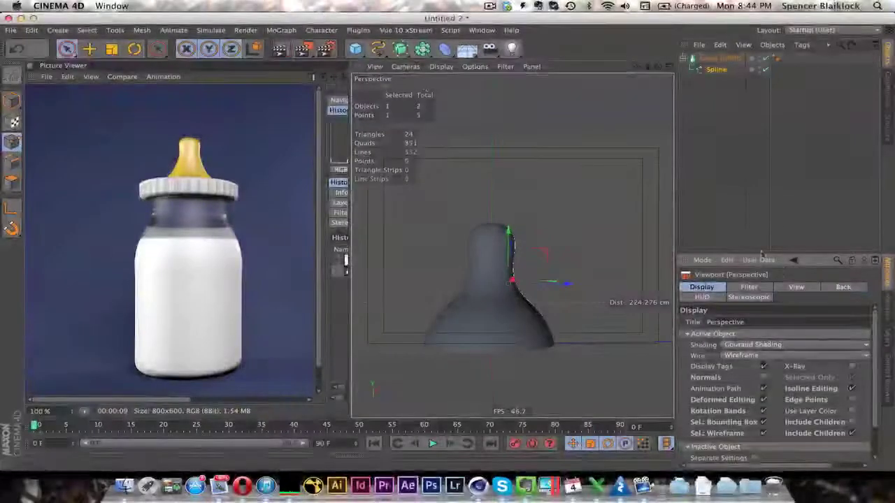
left_click(401, 68)
left_click(424, 144)
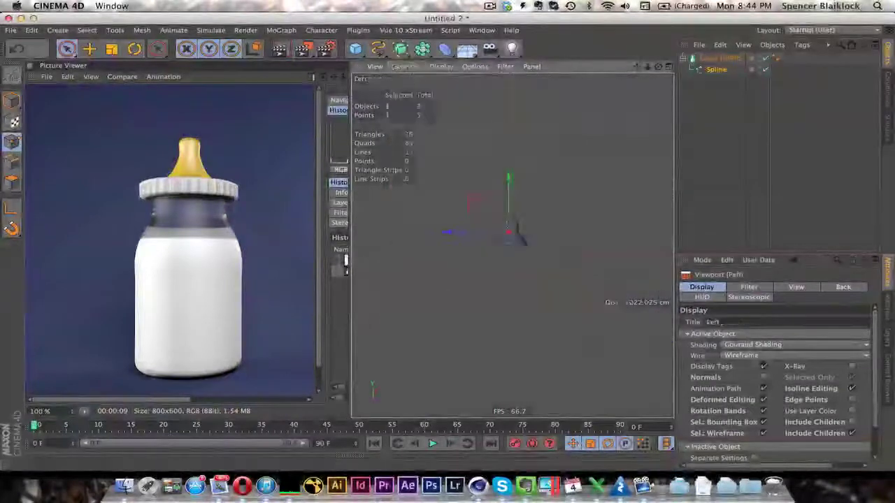
left_click(406, 66)
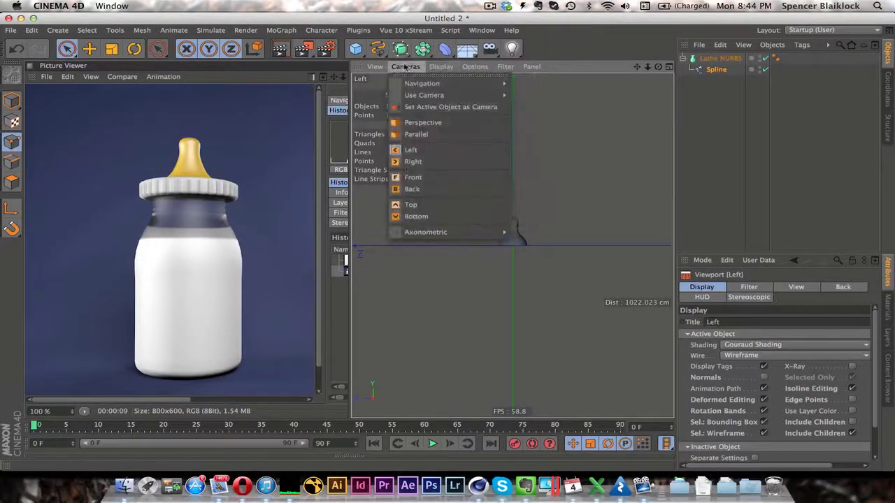
left_click(417, 122)
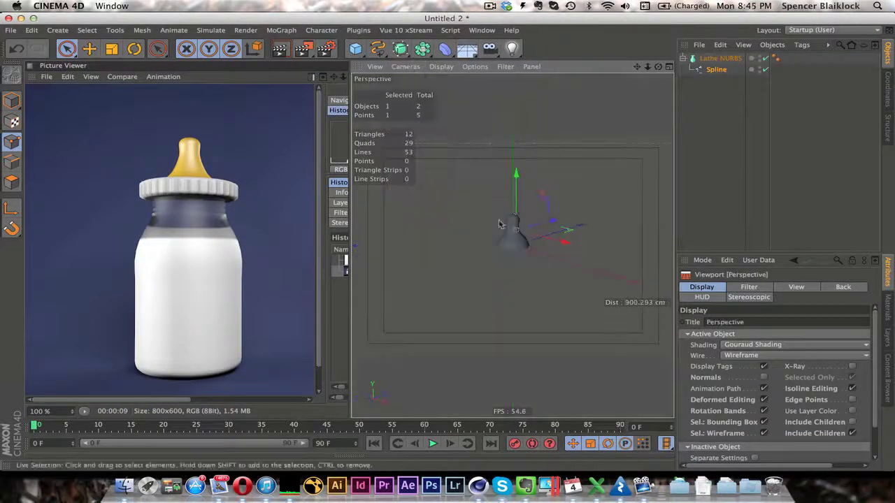
Rename the Lathe NURBS object as Teat.
right_click_drag(592, 220, 493, 265, "alt")
left_click(551, 247)
double_click(725, 59)
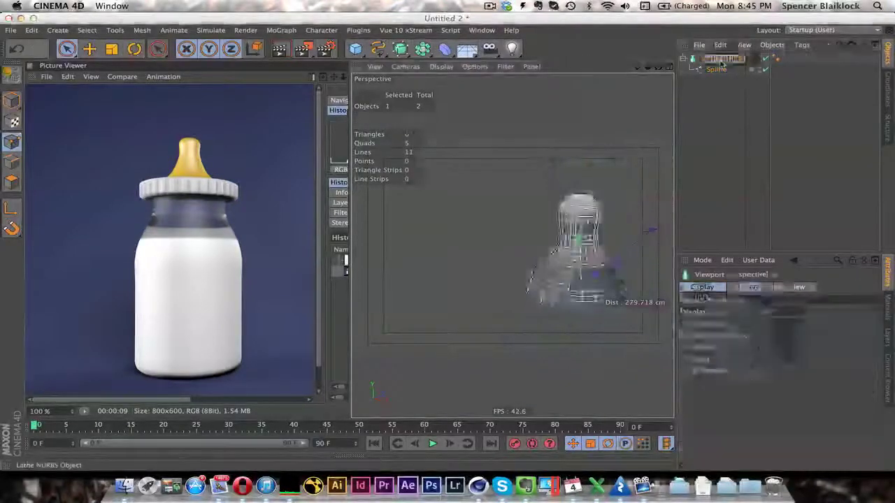
type("Teat")
key("Return")
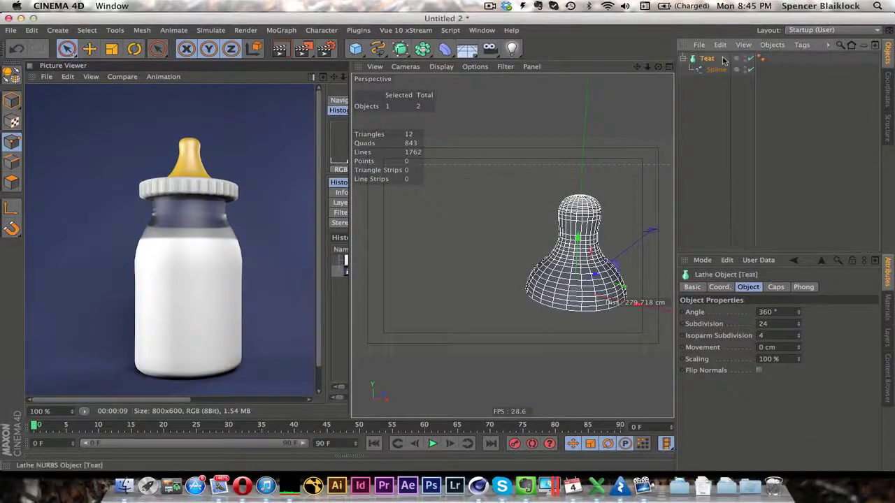
left_click(738, 114)
left_click_drag(552, 272, 518, 267, "alt")
Add a cylinder primitive to the scene and name it Lid.
left_click(707, 58)
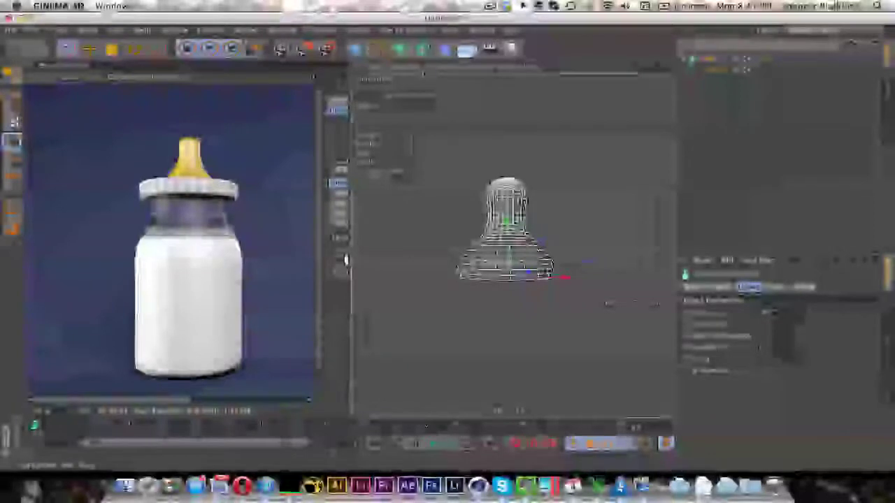
left_click(356, 49)
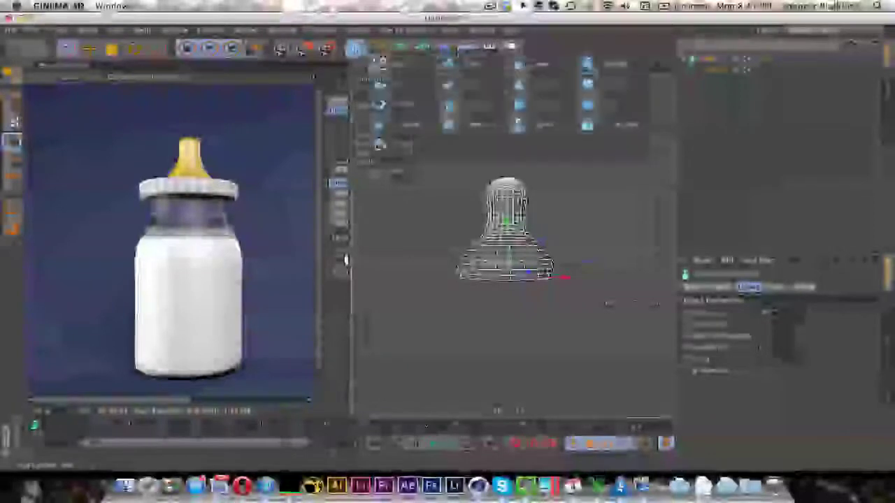
left_click(609, 62)
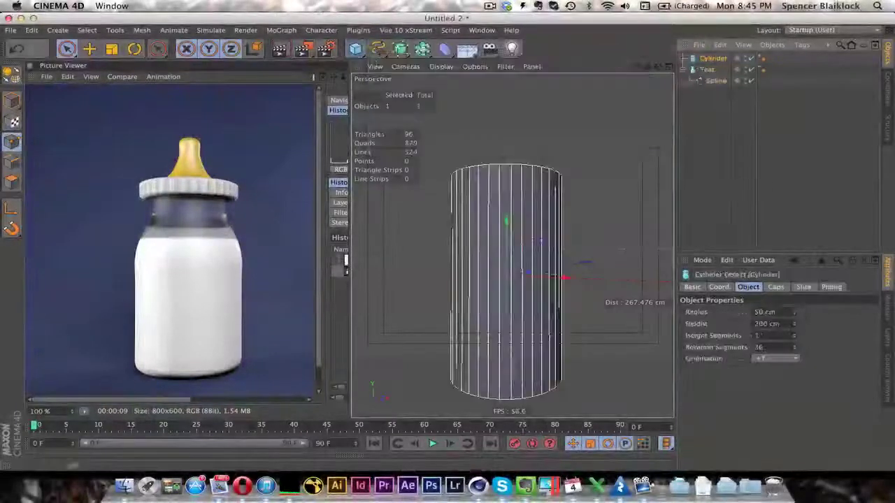
double_click(712, 59)
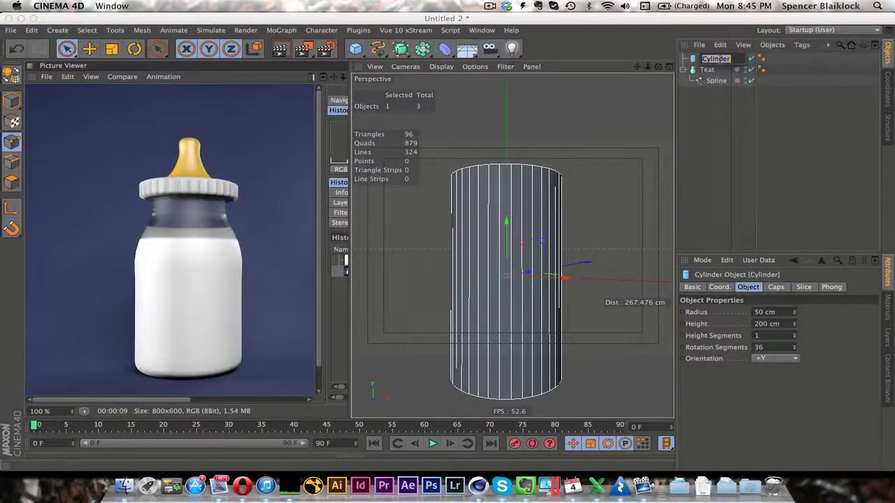
type("Lid")
key("Return")
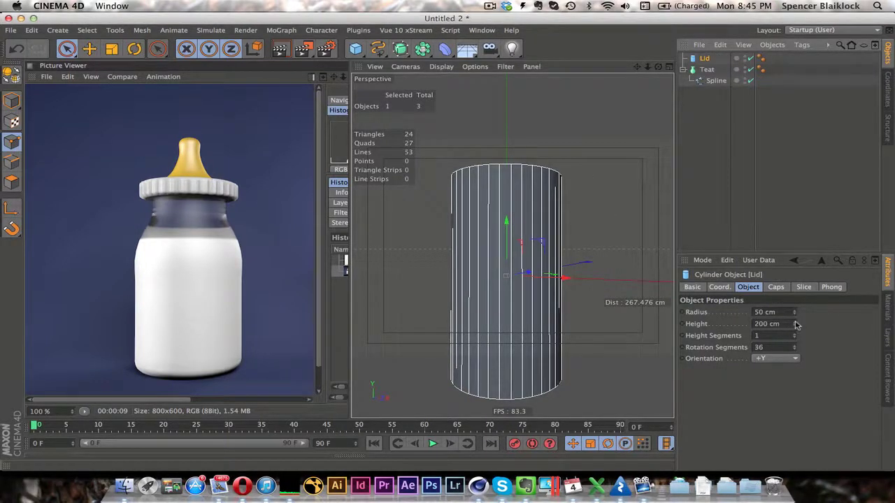
Set the Lid cylinder's height to 30 cm and radius to 65 cm, using the blue-lidded bottle illustration as reference.
left_click_drag(795, 325, 801, 422)
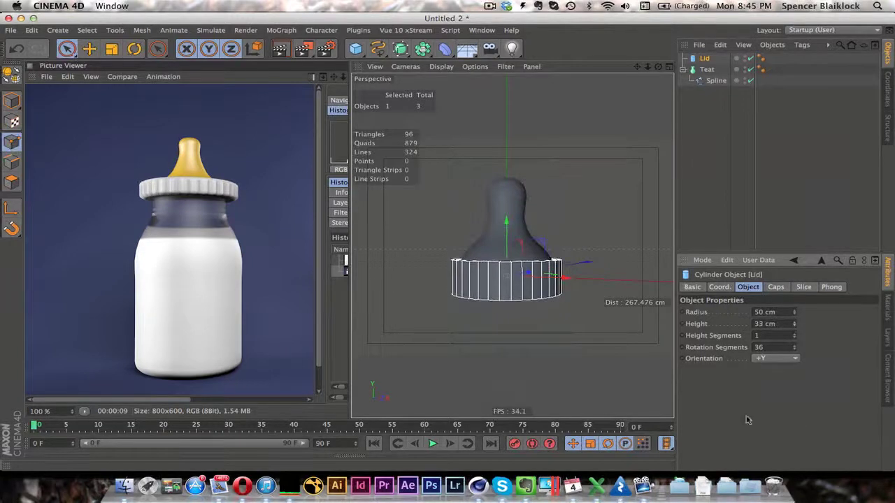
left_click(343, 261)
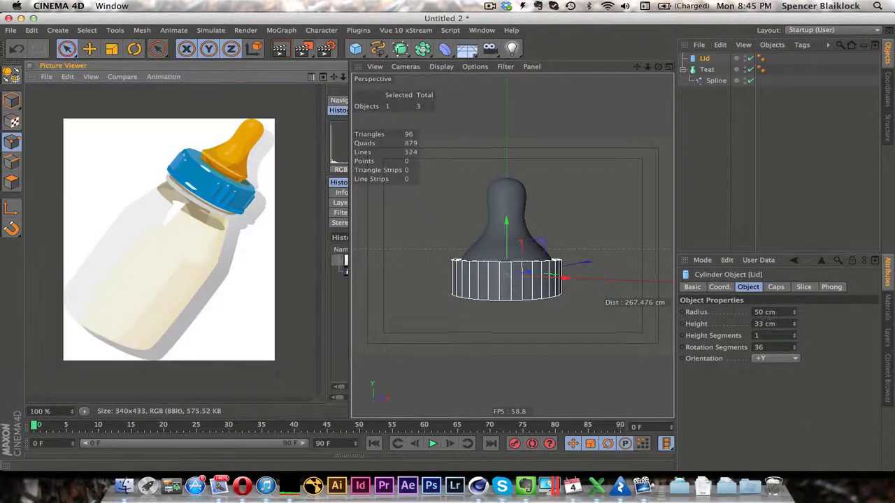
left_click_drag(794, 324, 807, 331)
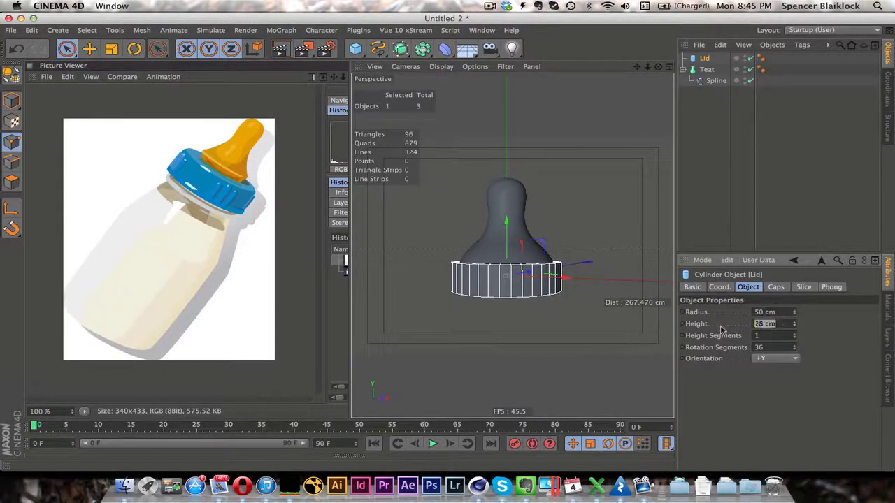
key("Return")
left_click_drag(525, 294, 524, 295, "alt")
left_click_drag(796, 316, 795, 308)
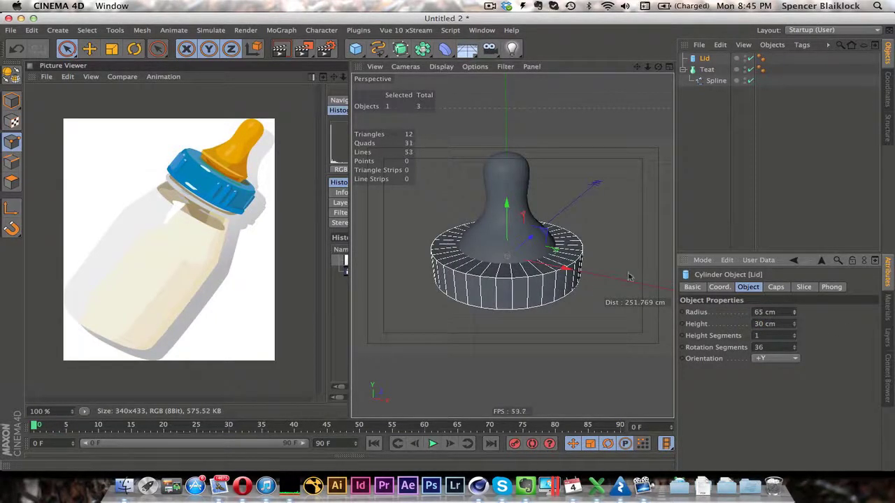
Add a cylinder primitive named Bottle and lower it beneath the lid.
left_click_drag(517, 334, 517, 281, "alt")
scroll(506, 299, "up", 2)
middle_click_drag(506, 299, 522, 293, "alt")
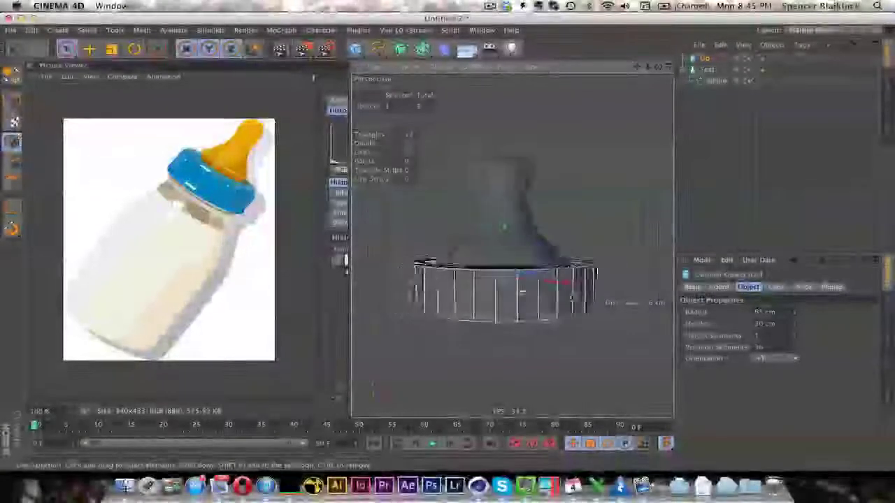
scroll(522, 293, "down", 5)
left_click_drag(522, 292, 522, 297, "alt")
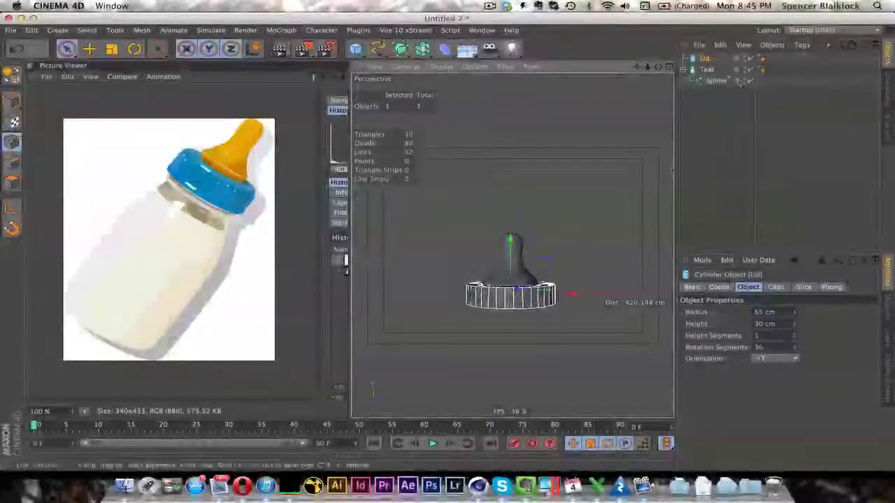
scroll(591, 204, "up", 3)
middle_click_drag(563, 304, 525, 241, "alt")
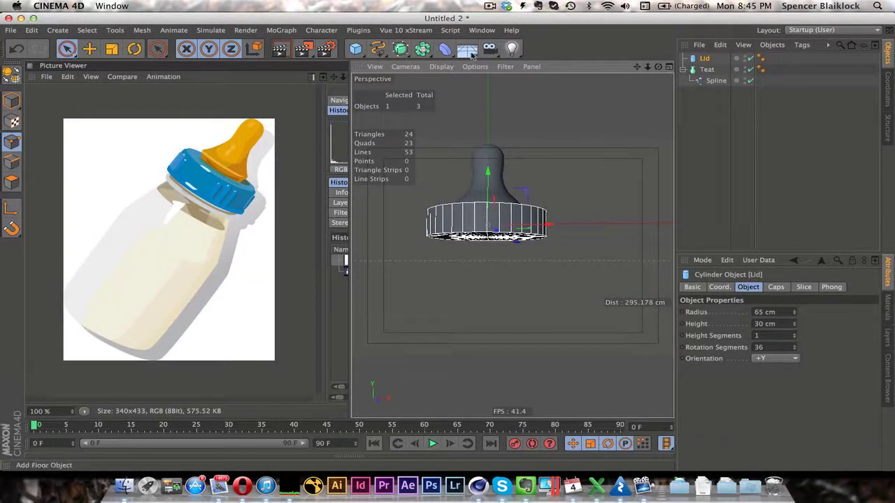
left_click_drag(356, 48, 608, 84)
double_click(715, 58)
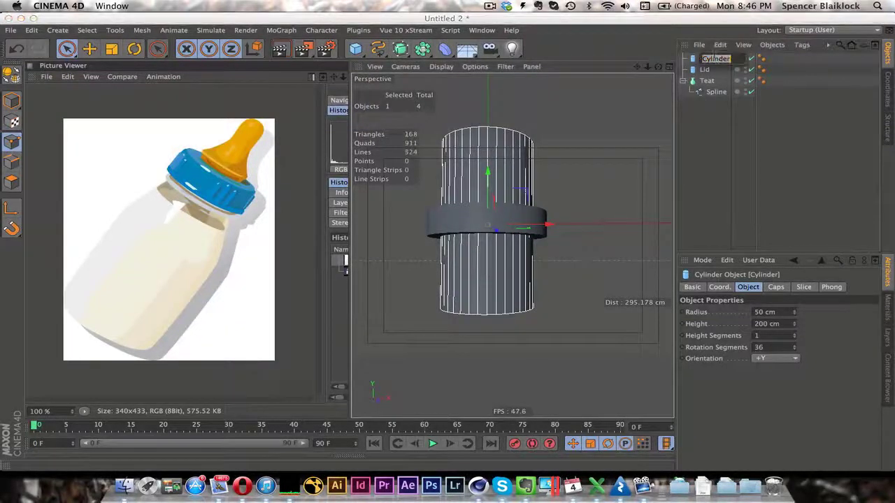
type("Bottle")
key("Return")
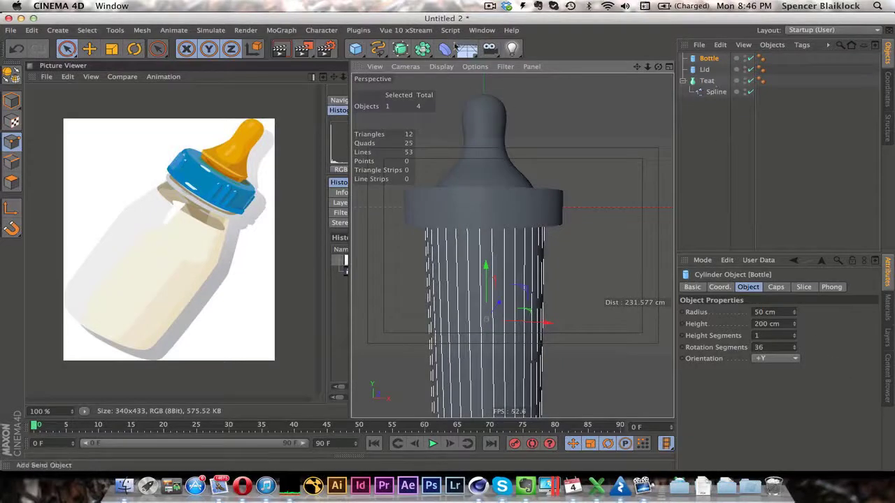
Add a Taper deformer and make it a child of the Bottle cylinder.
left_click_drag(445, 48, 671, 166)
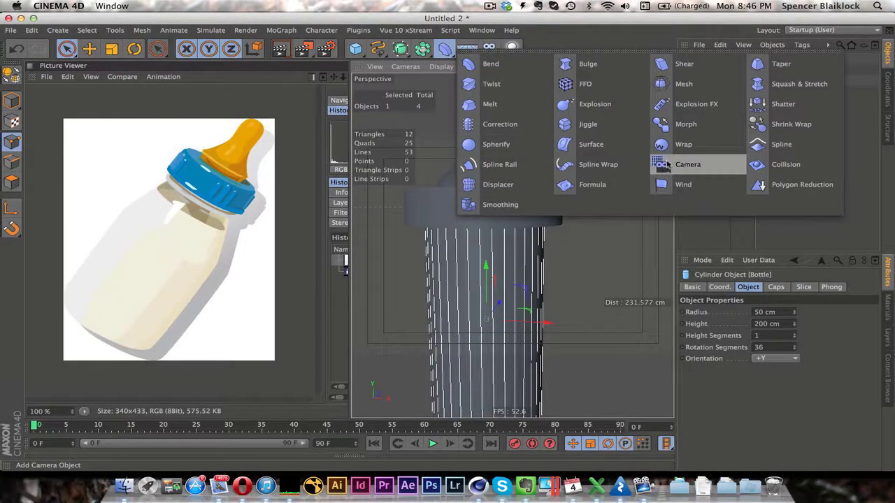
left_click_drag(764, 75, 765, 70)
left_click_drag(697, 70, 709, 58)
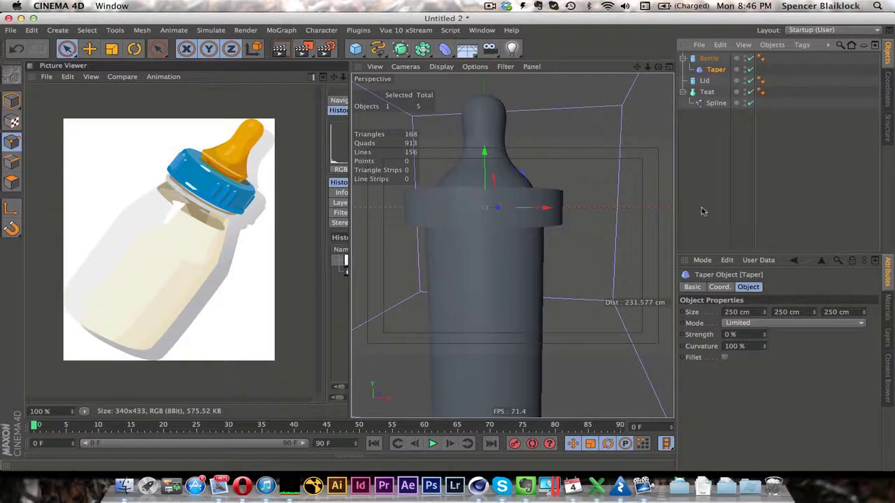
Scale the Taper deformer down uniformly to about 119 cm and lower it onto the upper part of the bottle.
scroll(529, 256, "down", 5)
key("t")
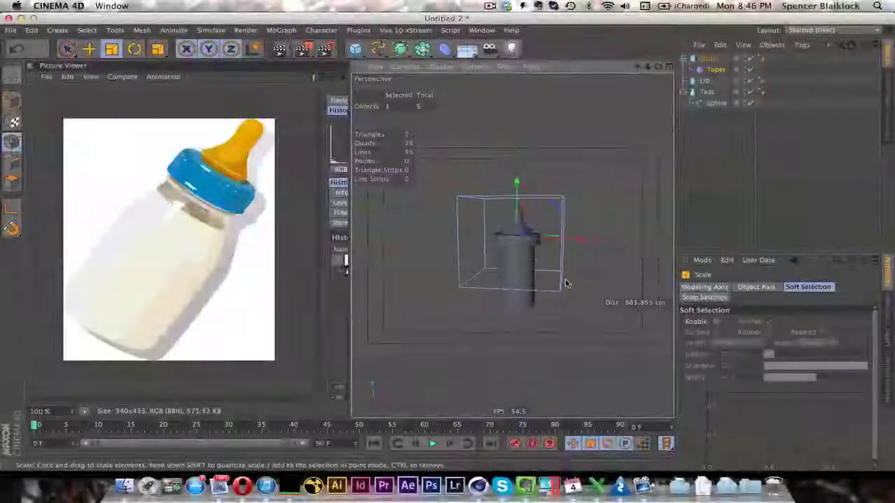
left_click_drag(566, 283, 551, 264)
scroll(521, 267, "up", 5)
scroll(522, 267, "down", 3)
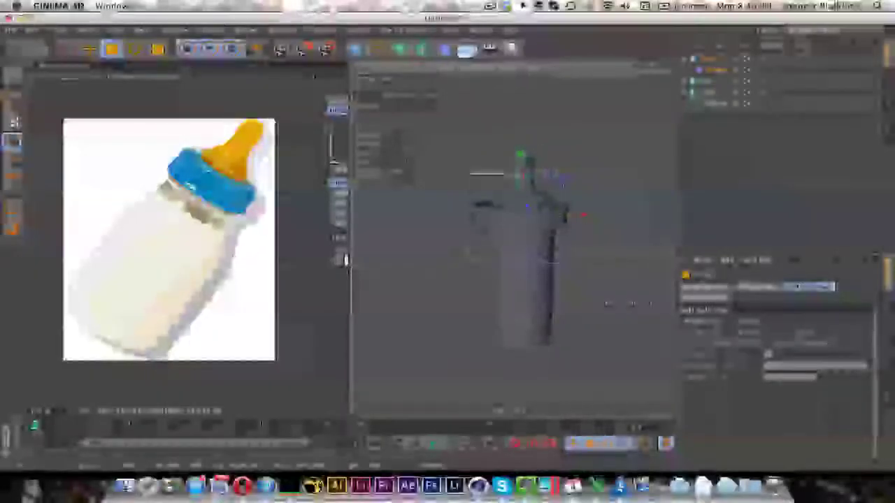
key("e")
left_click_drag(522, 158, 518, 196)
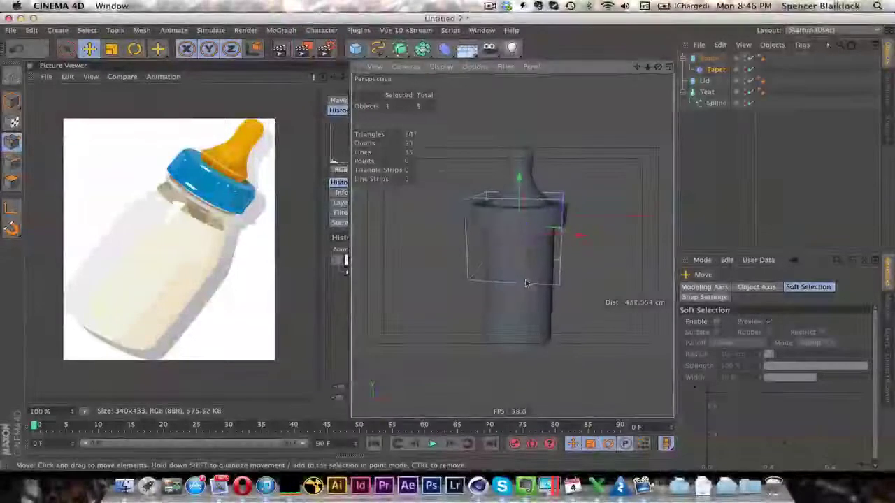
left_click_drag(525, 283, 523, 270, "alt")
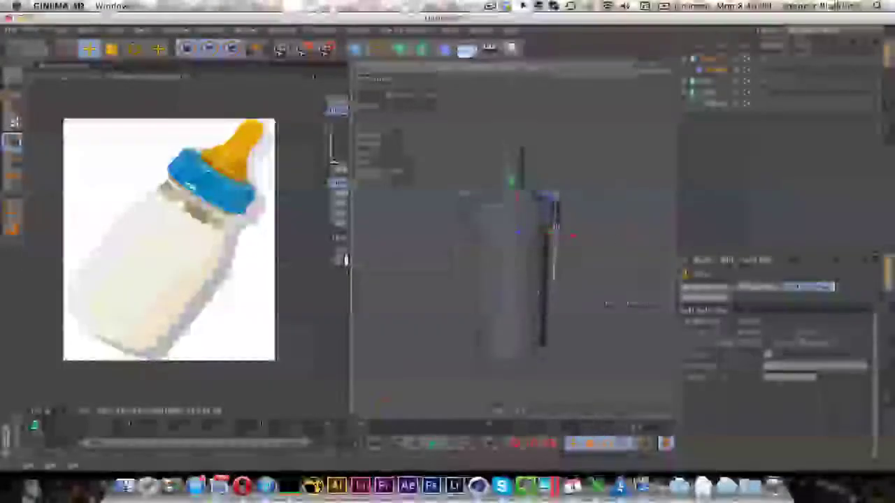
Set the Bottle cylinder's height segments to 16.
left_click(706, 60)
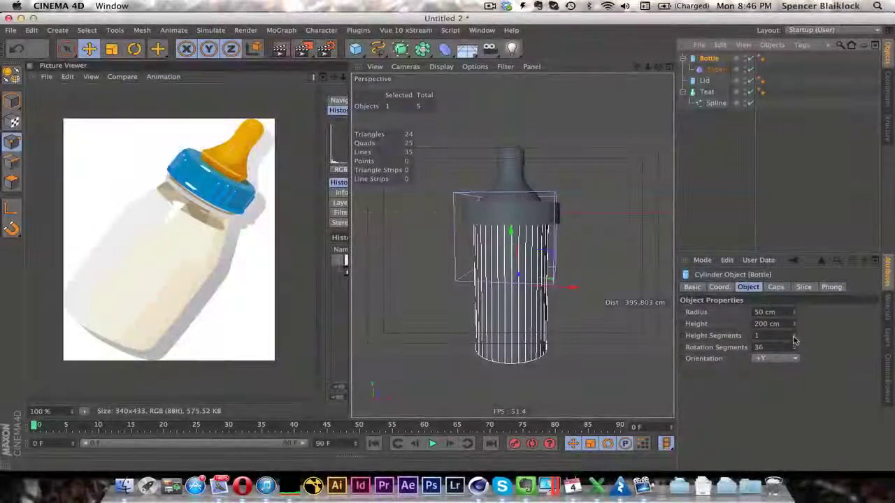
left_click_drag(762, 337, 732, 348)
type("16")
key("Return")
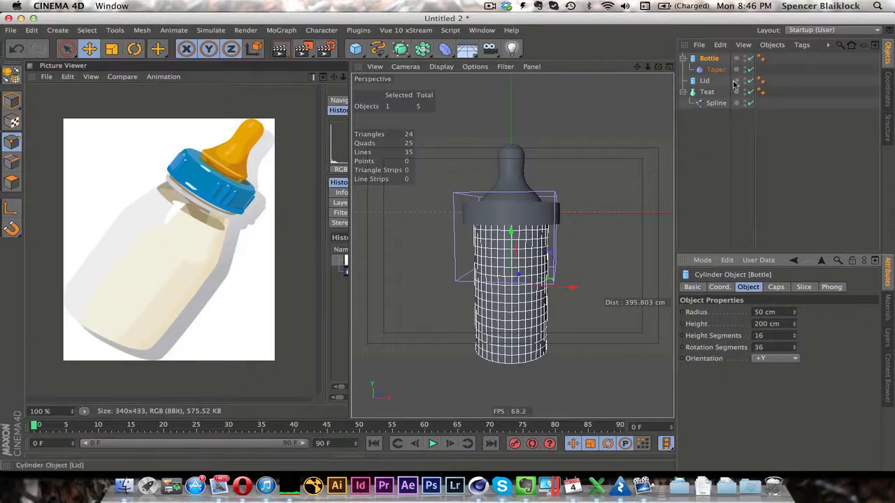
Set the Taper deformer's strength to 38% and move it further down along the bottle.
left_click(708, 68)
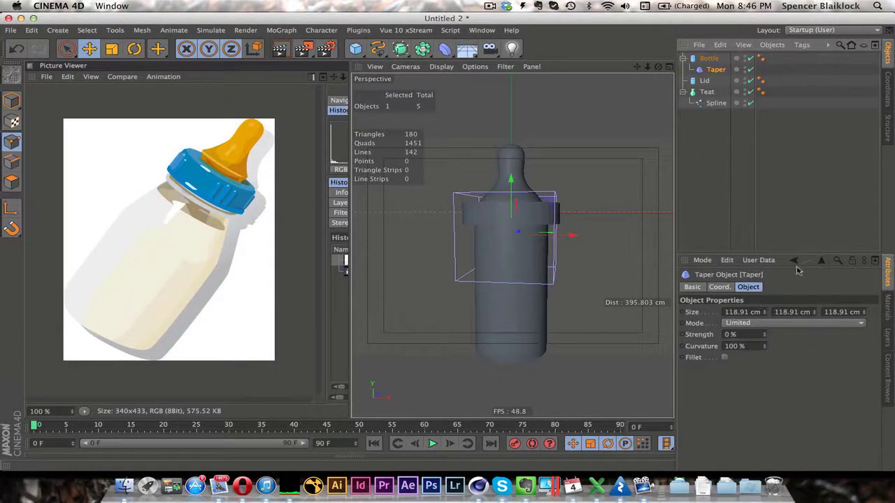
mouse_move(765, 336)
left_mouse_down()
mouse_move(764, 313)
mouse_move(763, 323)
left_mouse_up()
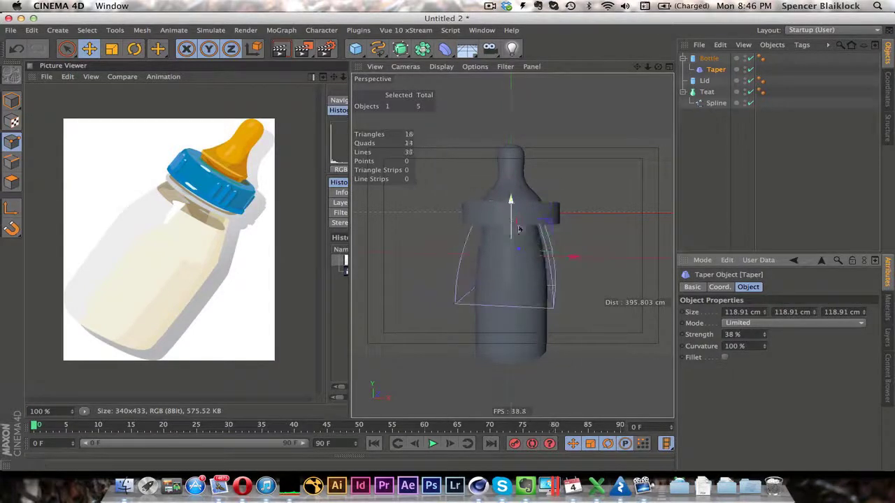
left_click_drag(513, 185, 513, 207)
Widen the Bottle cylinder to a radius of 72 cm.
left_click(709, 58)
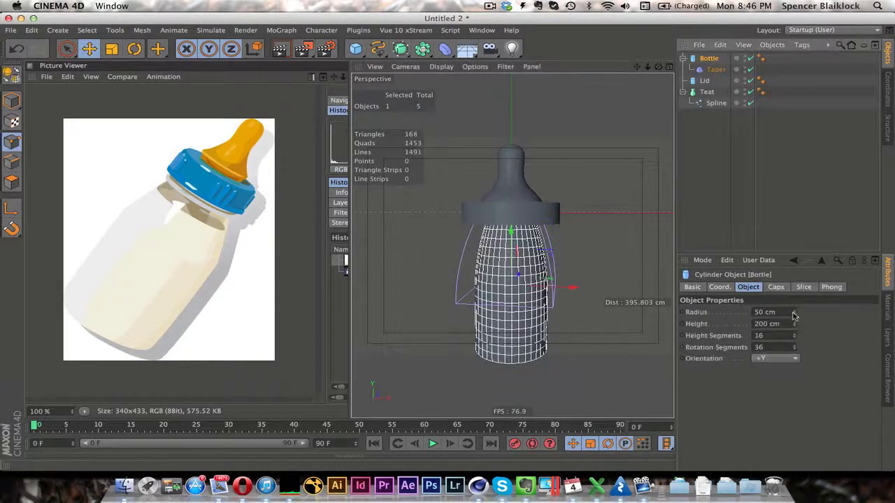
left_click_drag(793, 315, 798, 303)
left_click_drag(605, 241, 606, 222, "alt")
Set the Taper deformer's vertical size to 64.91 cm, its strength to 26% and its curvature to 59%.
left_click(715, 69)
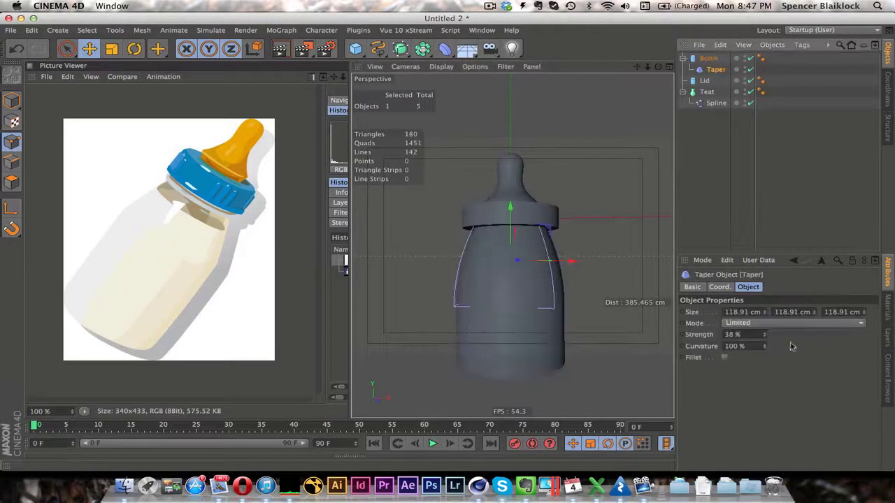
left_click_drag(765, 347, 764, 371)
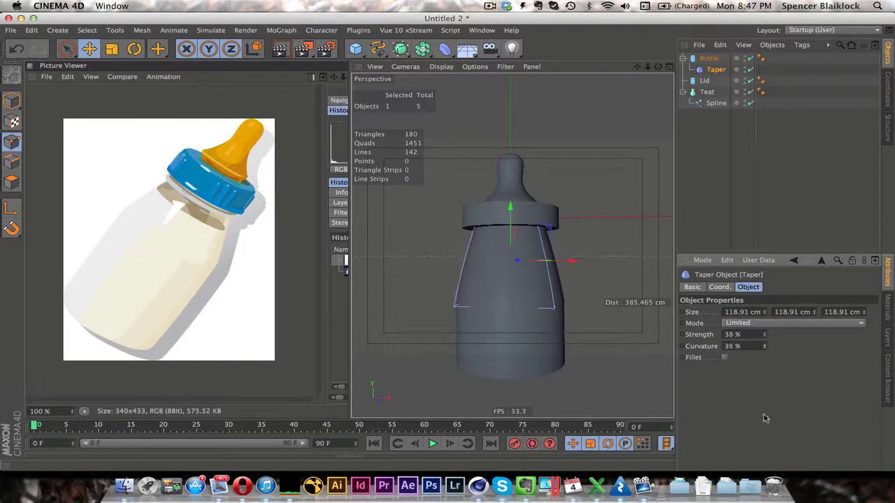
left_click_drag(813, 324, 811, 336)
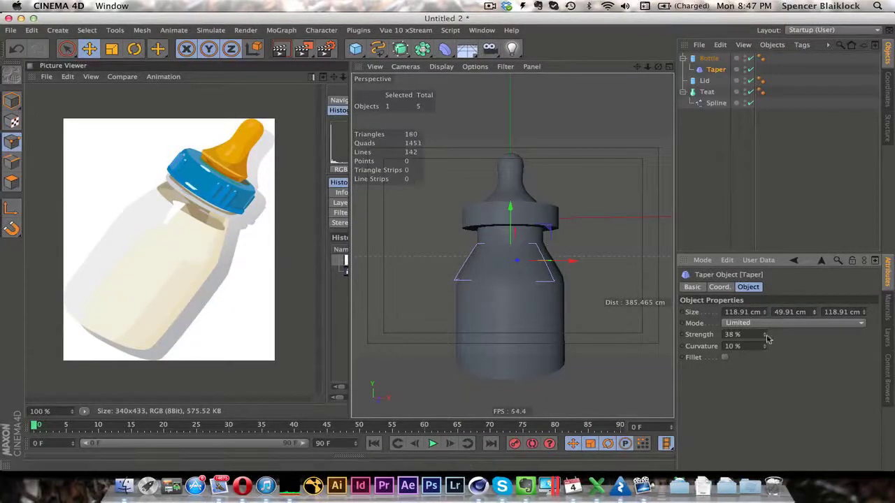
left_click_drag(767, 339, 765, 352)
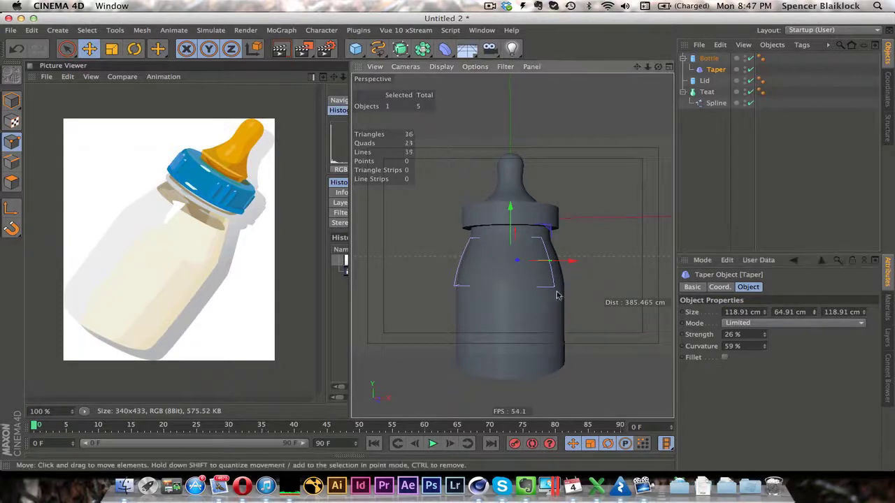
Scale the Taper deformer up to about 138 cm wide, with 60.491 cm vertical size, 22% strength and 15% curvature.
left_click_drag(554, 294, 593, 296, "alt")
key("t")
left_click_drag(506, 297, 572, 319, "alt")
left_click(715, 70)
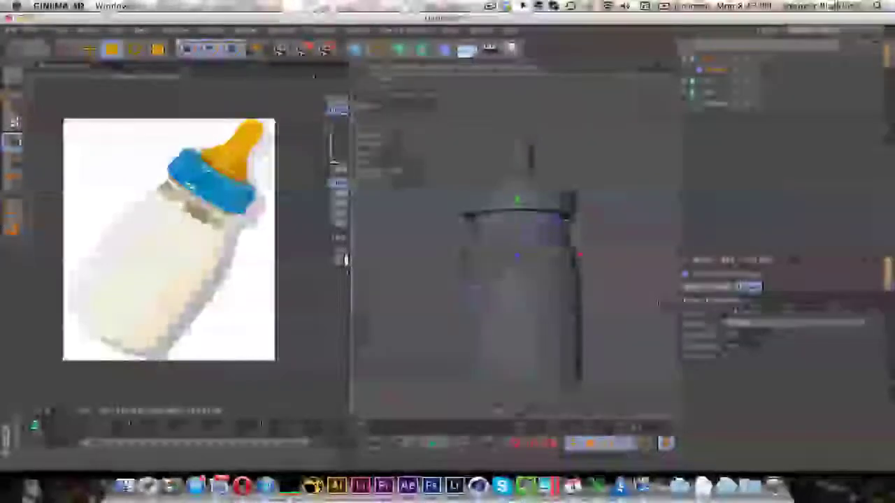
left_click_drag(767, 354, 770, 378)
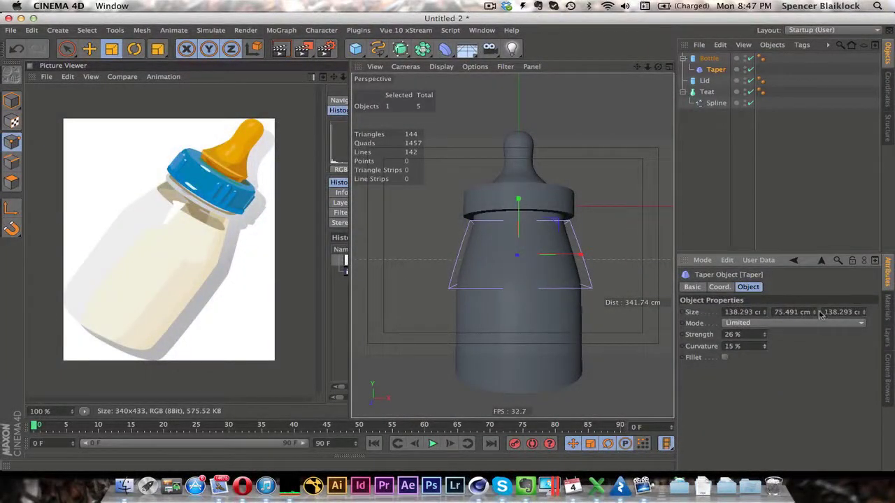
left_click_drag(819, 314, 767, 341)
Reduce the Bottle cylinder's radius to roughly match the lid's width and set the Taper's strength to 16%.
left_click(709, 59)
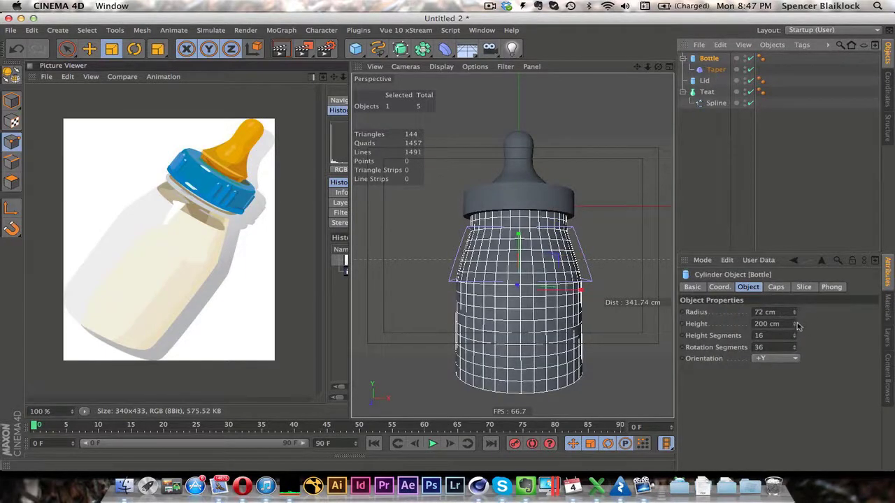
left_click_drag(795, 315, 796, 318)
left_click(716, 70)
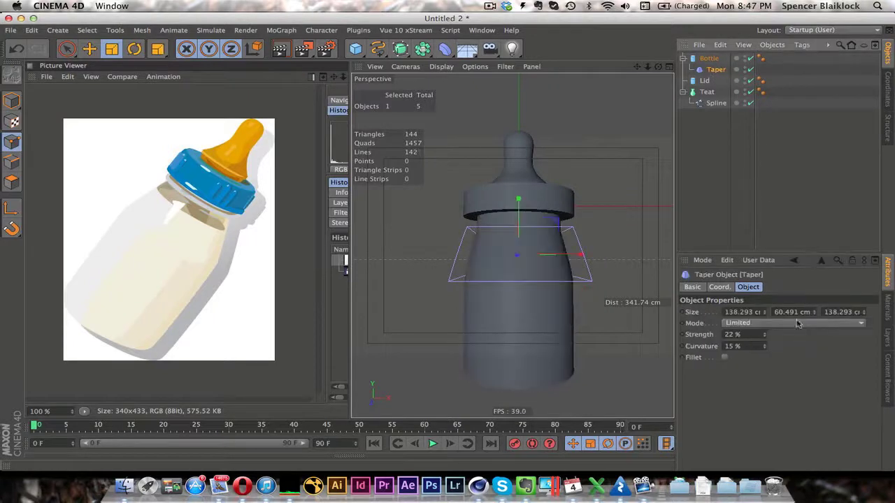
left_click_drag(765, 335, 765, 340)
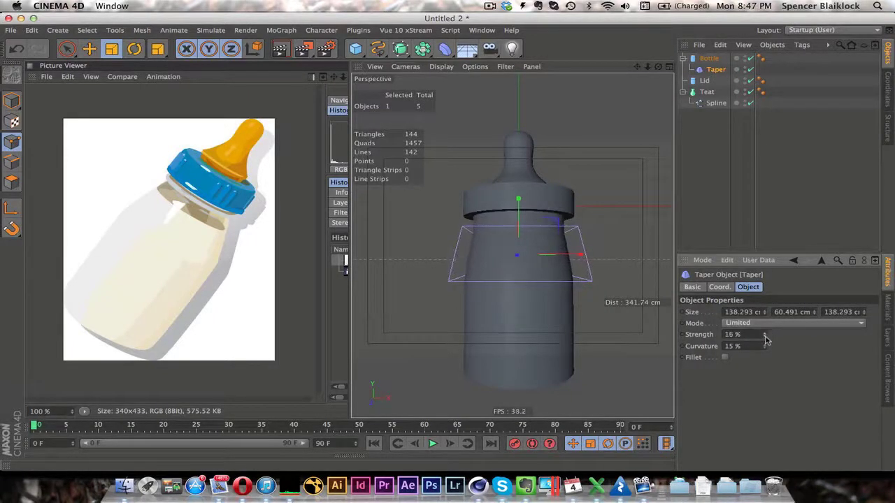
Enable the fillet on the Bottle cylinder's caps to round its base.
left_click_drag(538, 254, 533, 313, "alt")
scroll(539, 266, "down", 5)
scroll(535, 294, "up", 8)
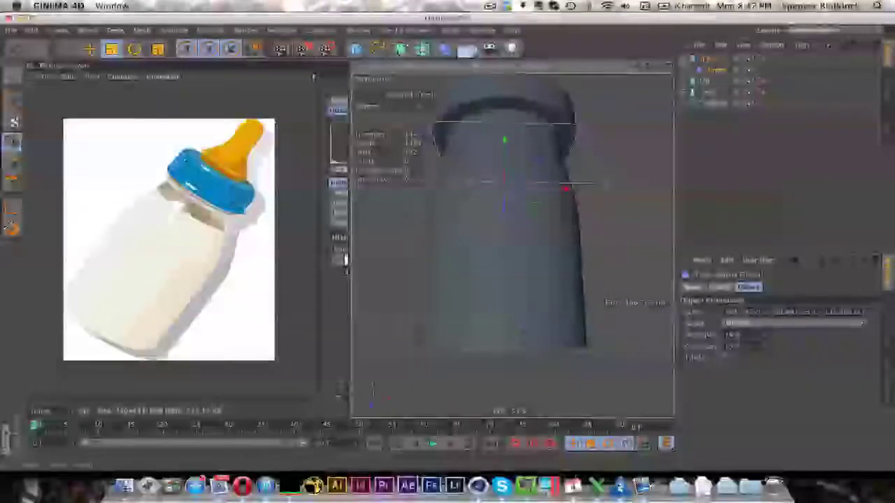
left_click(708, 58)
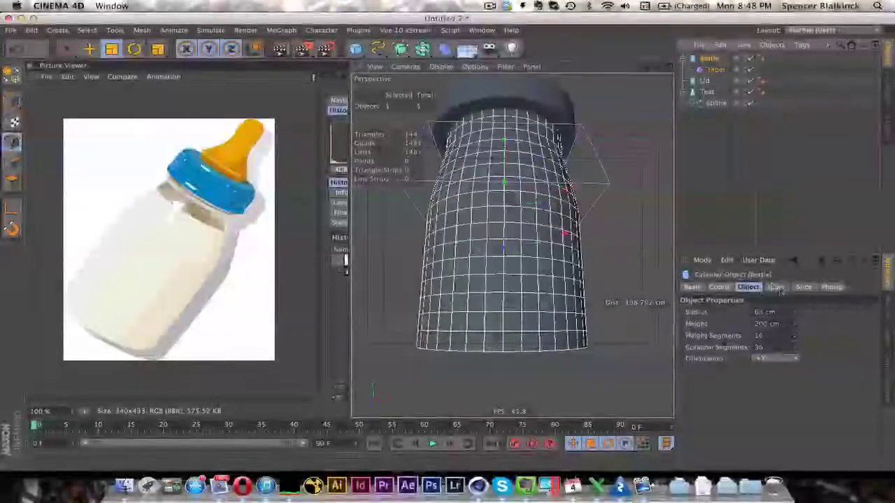
left_click(725, 338)
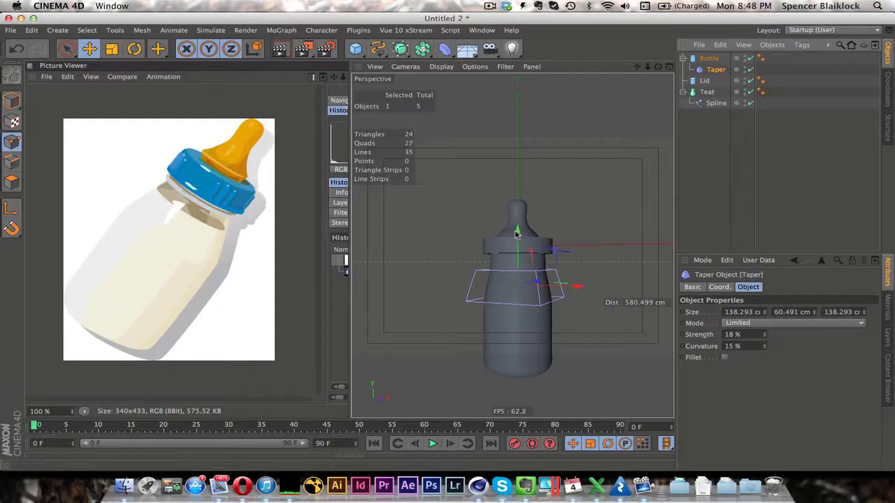
Raise the Taper deformer slightly along the bottle and set its strength to 24%.
left_click_drag(517, 230, 517, 226)
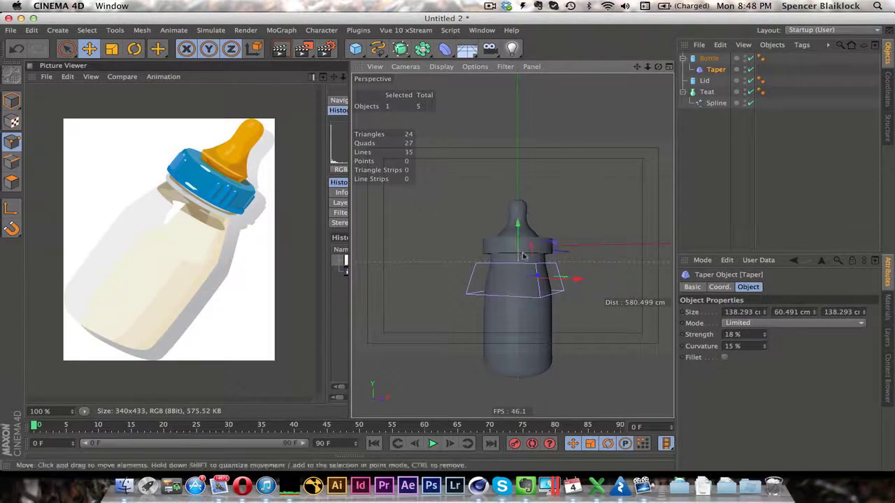
scroll(521, 319, "up", 3)
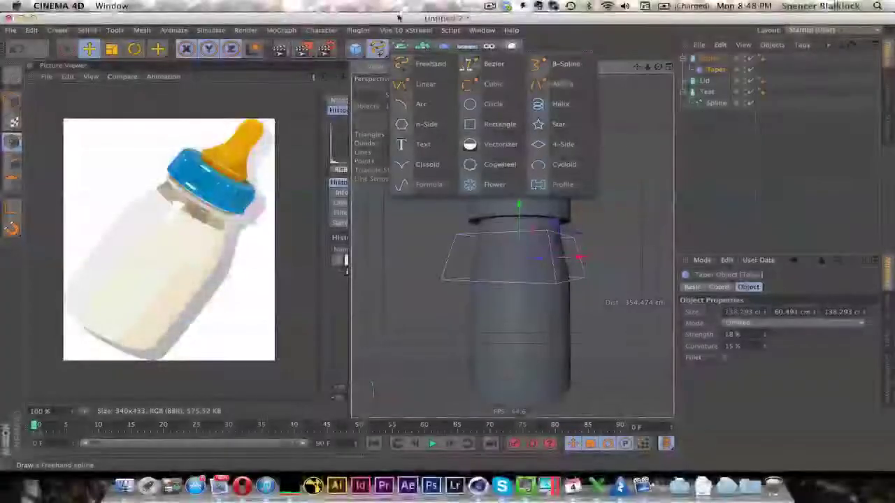
left_click_drag(398, 19, 448, 21)
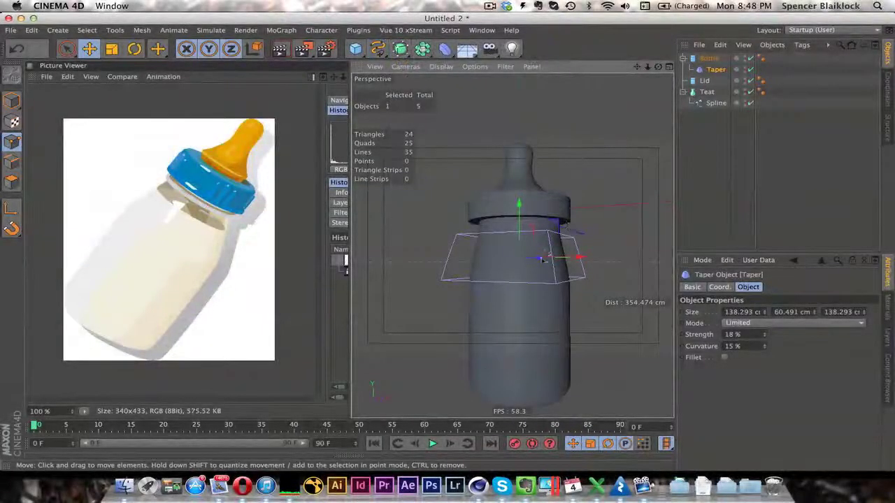
left_click_drag(536, 283, 513, 282, "alt")
left_click_drag(764, 334, 766, 332)
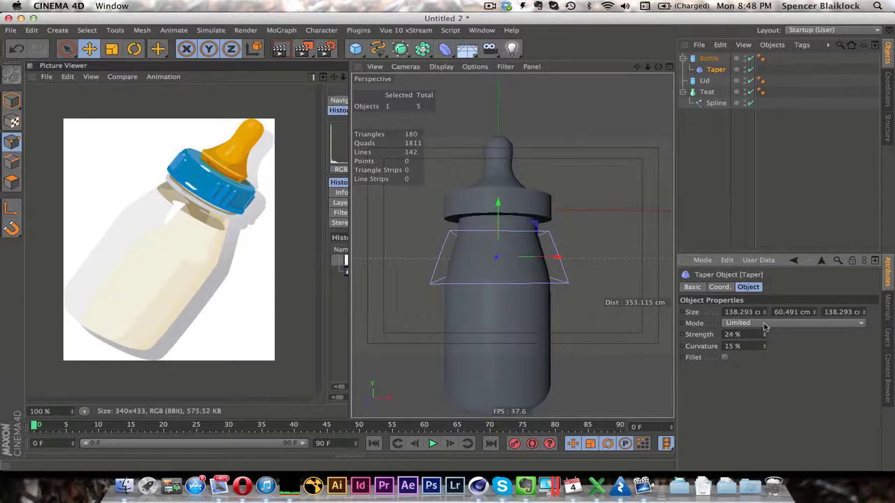
Enable the fillet on the Lid cylinder's caps.
left_click_drag(495, 270, 498, 269, "alt")
scroll(498, 269, "down", 10)
scroll(498, 269, "up", 10)
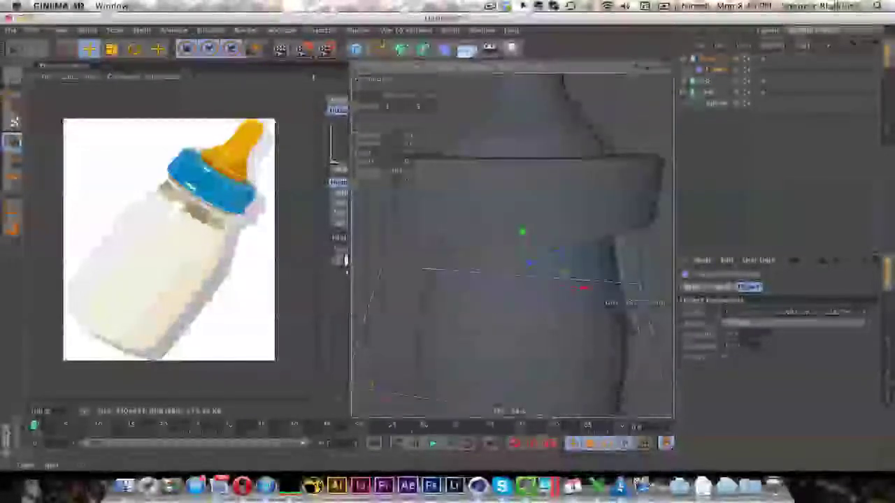
left_click(705, 80)
left_click(776, 287)
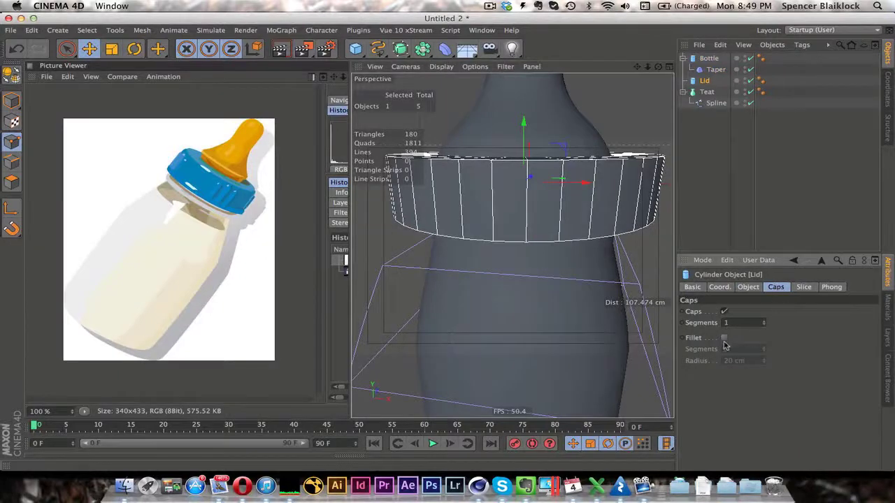
left_click(724, 338)
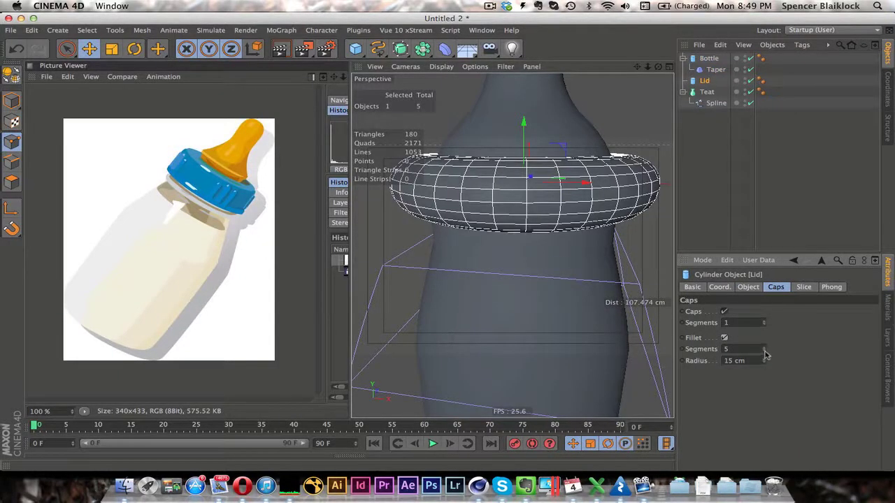
Set the Lid cylinder's fillet to 2 segments and a 5 cm radius, and check it against the whole bottle.
left_click(764, 351)
left_click(765, 351)
left_click(764, 351)
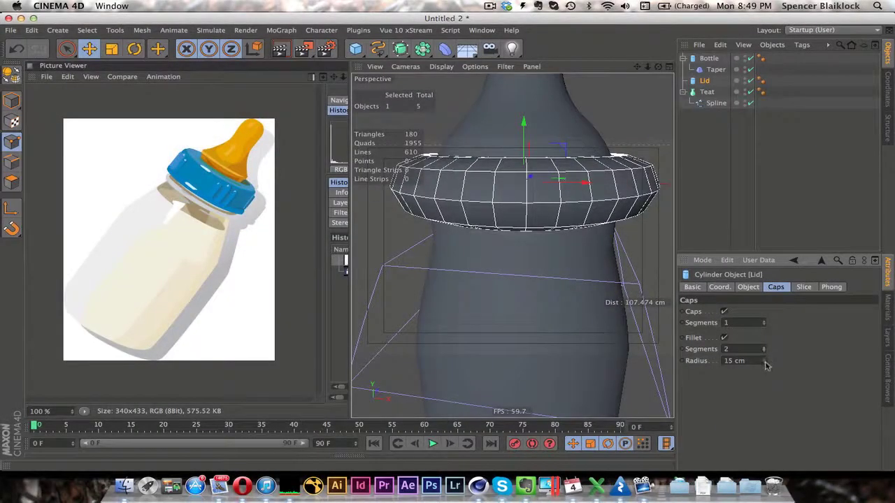
left_click_drag(766, 364, 766, 370)
scroll(567, 265, "down", 10)
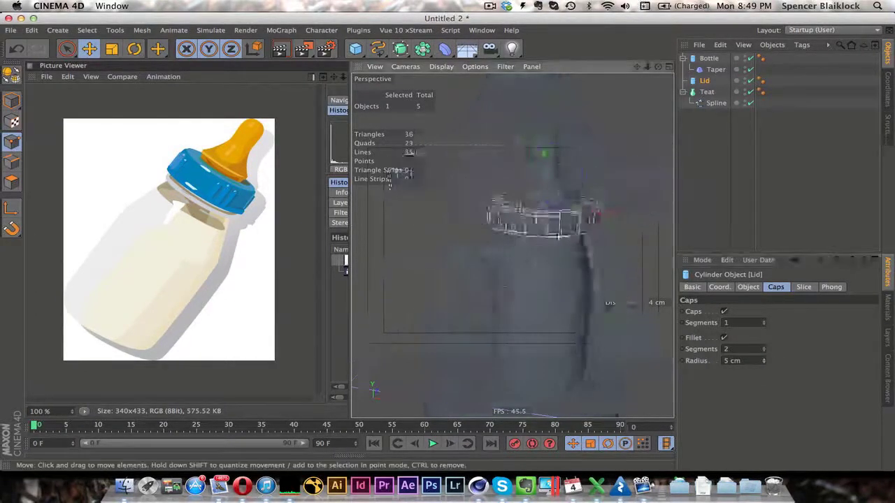
left_click(711, 202)
left_click_drag(569, 252, 562, 273, "alt")
scroll(562, 272, "up", 3)
scroll(609, 303, "down", 3)
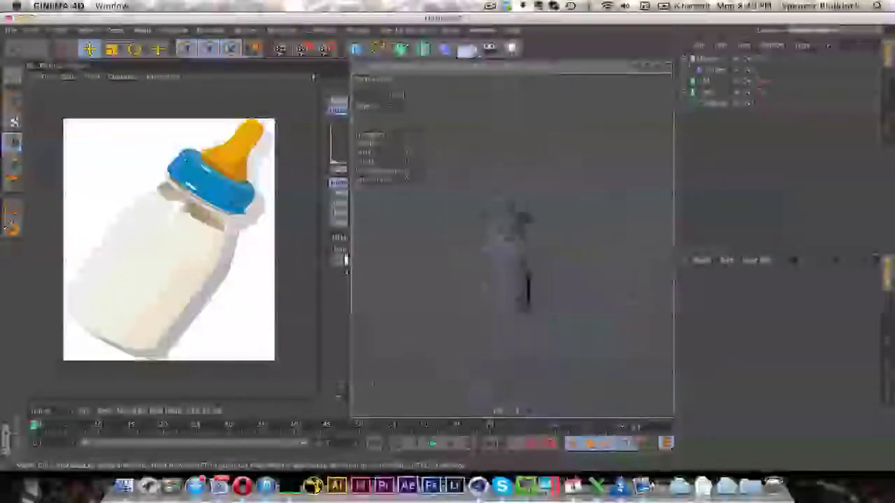
scroll(532, 252, "up", 5)
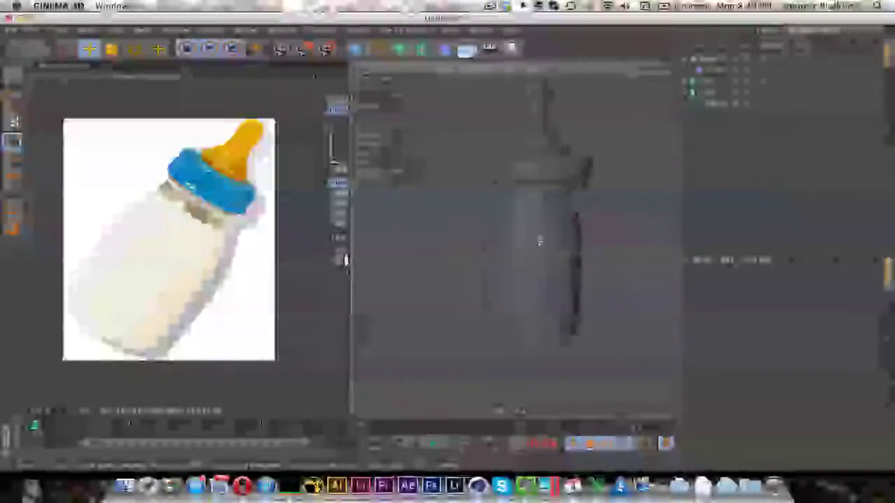
left_click_drag(559, 229, 562, 275, "alt")
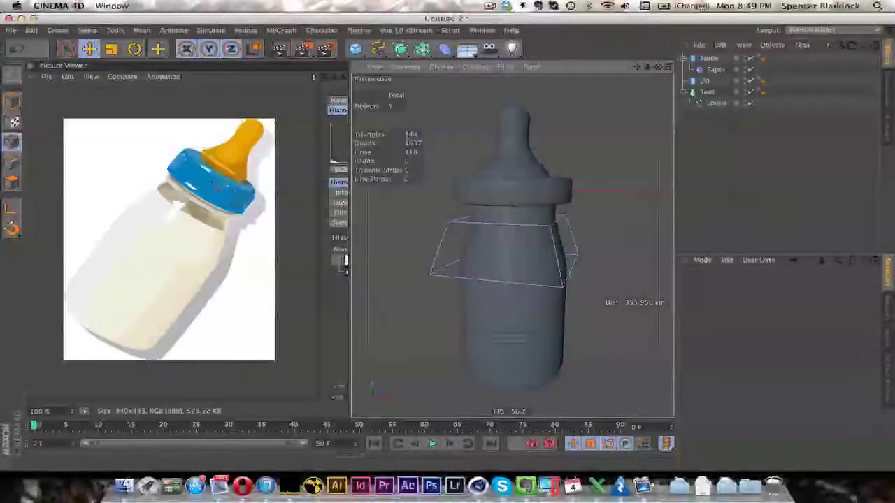
Duplicate the Lid cylinder and make the copy an editable polygon object.
left_click(706, 81)
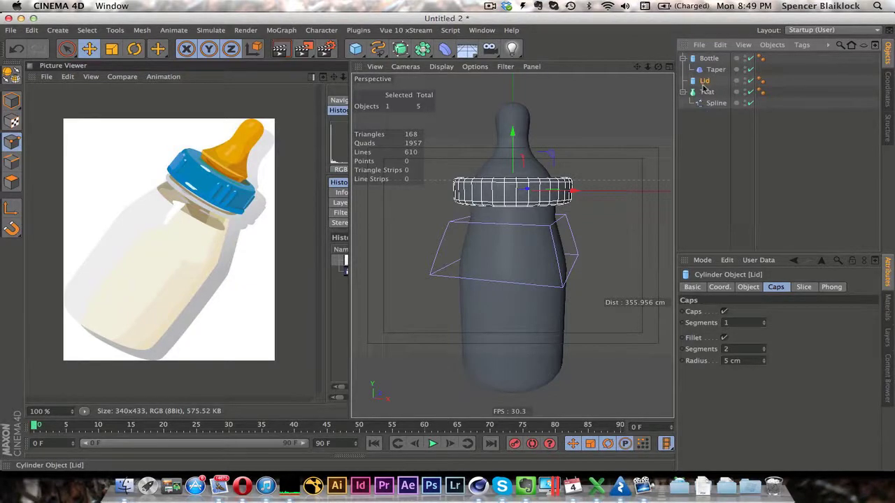
left_click_drag(707, 81, 715, 85, "ctrl")
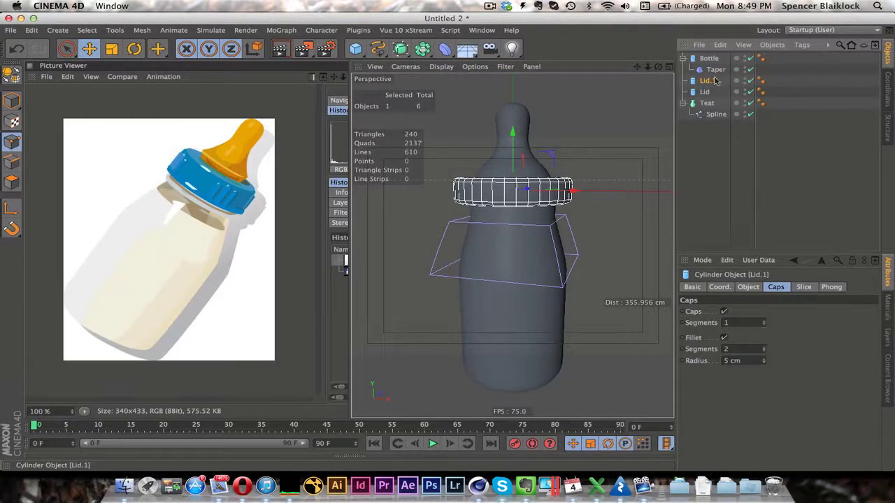
key("c")
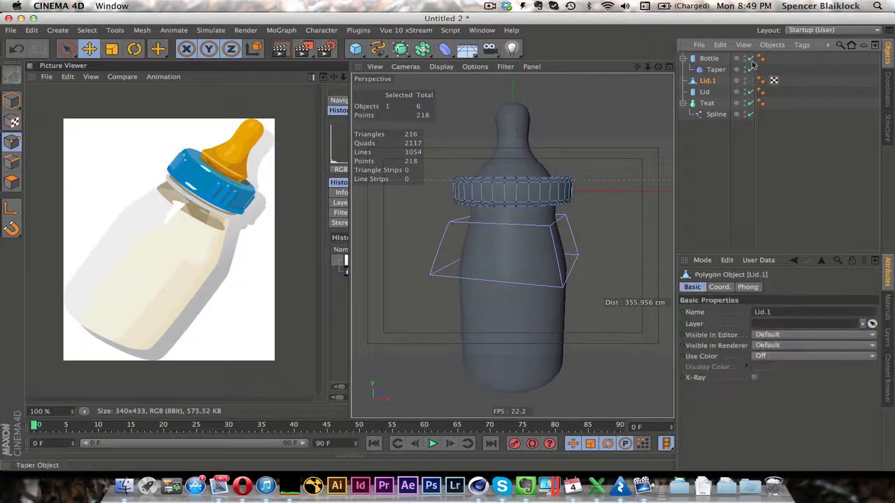
Show the model in the top view and disable and hide every object except the editable lid copy.
right_click_drag(505, 214, 561, 202, "alt")
left_click_drag(561, 202, 579, 152, "alt")
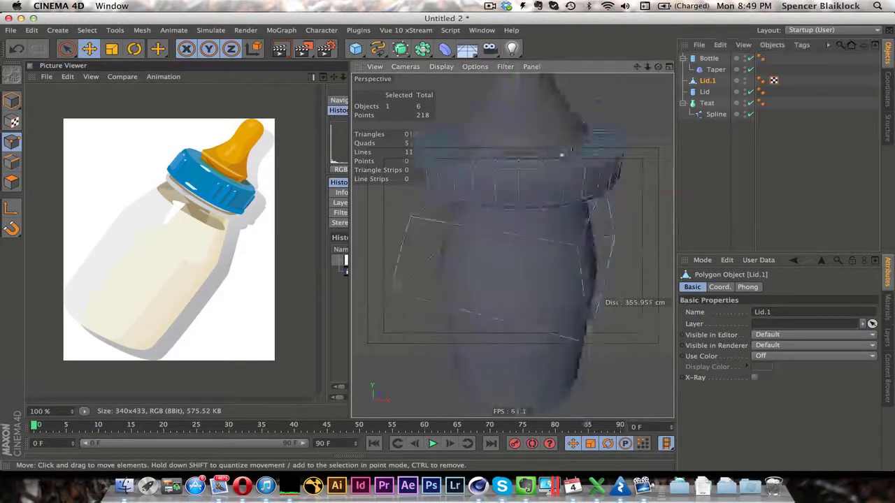
key("F2")
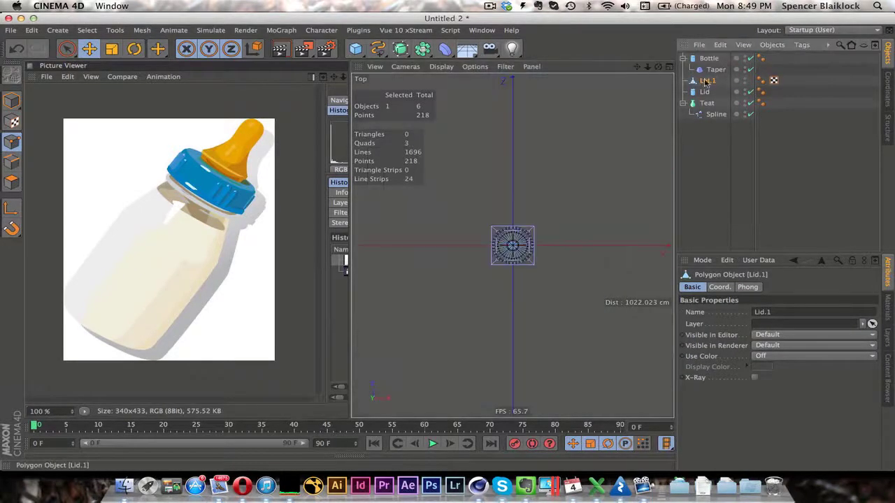
right_click_drag(487, 256, 573, 243, "alt")
middle_click_drag(572, 243, 485, 232, "alt")
right_click_drag(485, 232, 526, 212, "alt")
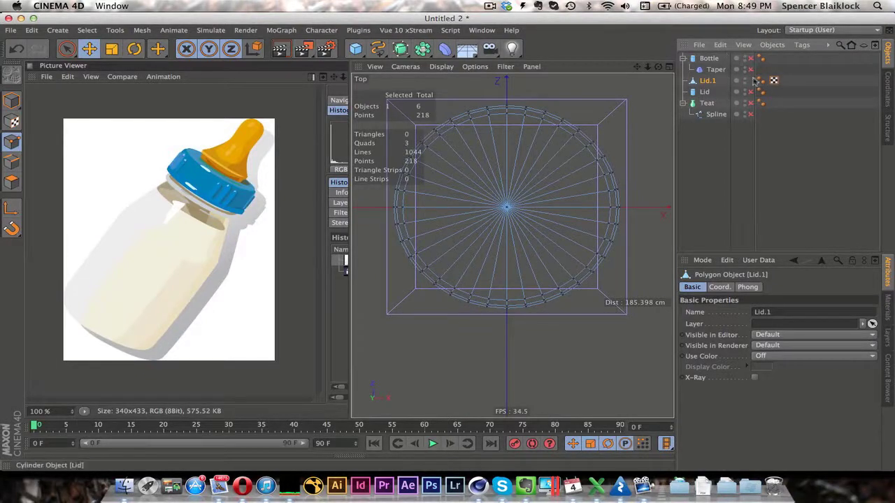
left_click_drag(751, 105, 749, 138, "alt")
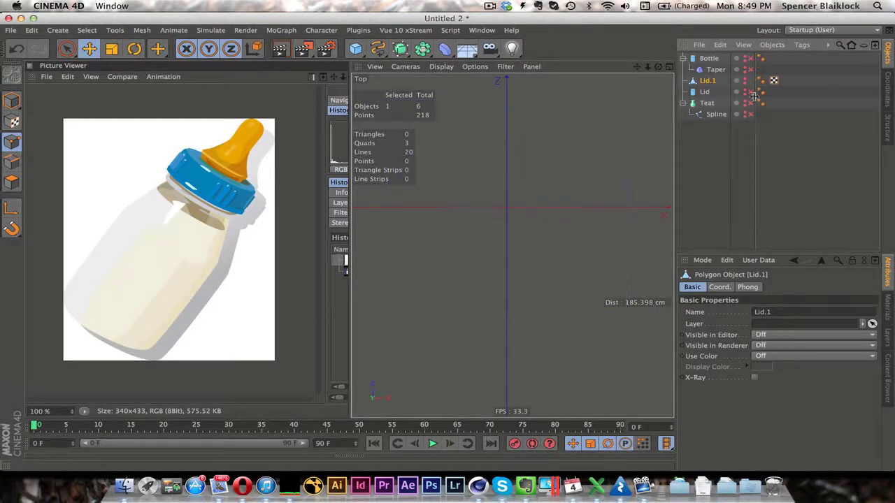
left_click(746, 82, "ctrl")
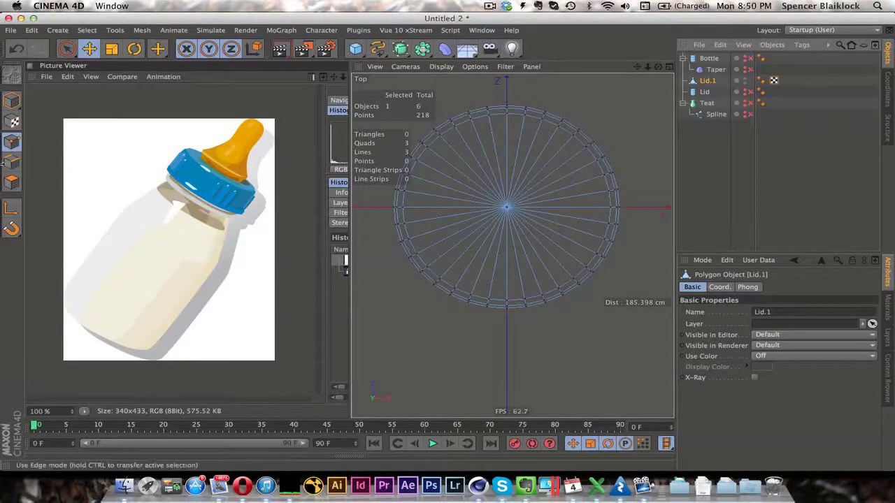
Delete all points in the lid copy's positive X half, including hidden ones, using Rectangle Selection without Only Select Visible Elements.
left_click_drag(66, 49, 115, 84)
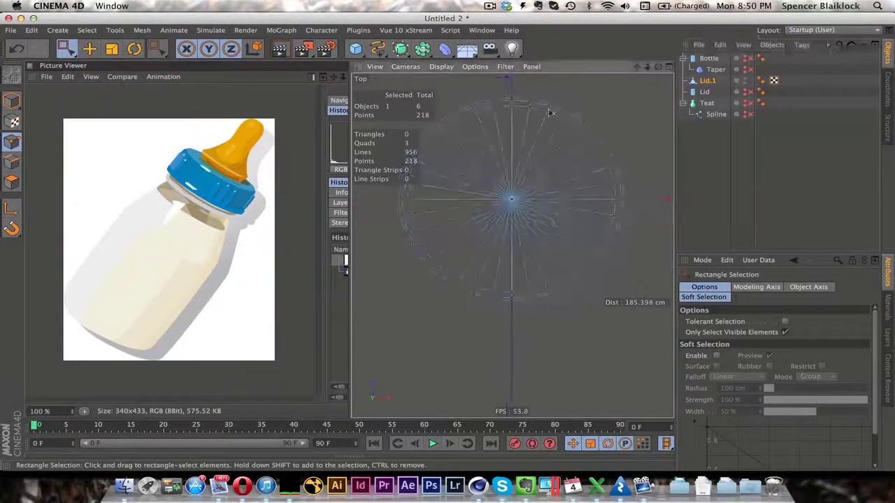
left_click_drag(647, 88, 521, 313)
key("Delete")
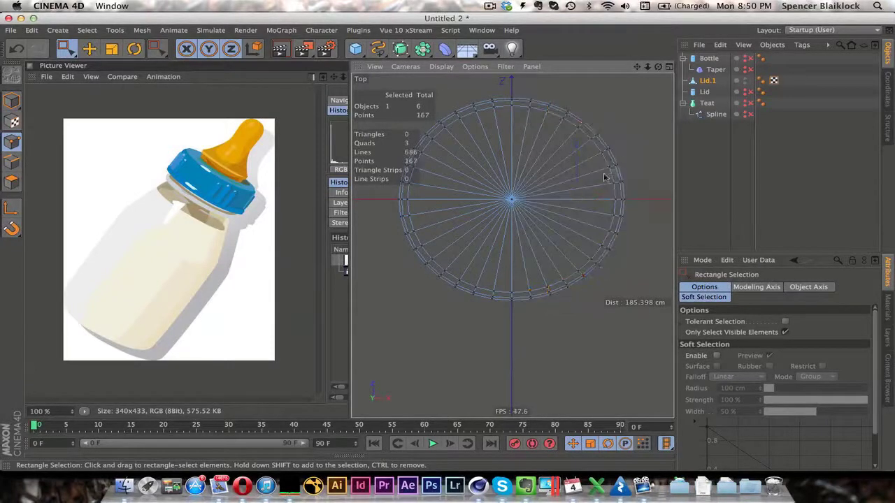
left_click(640, 222)
left_click(784, 333)
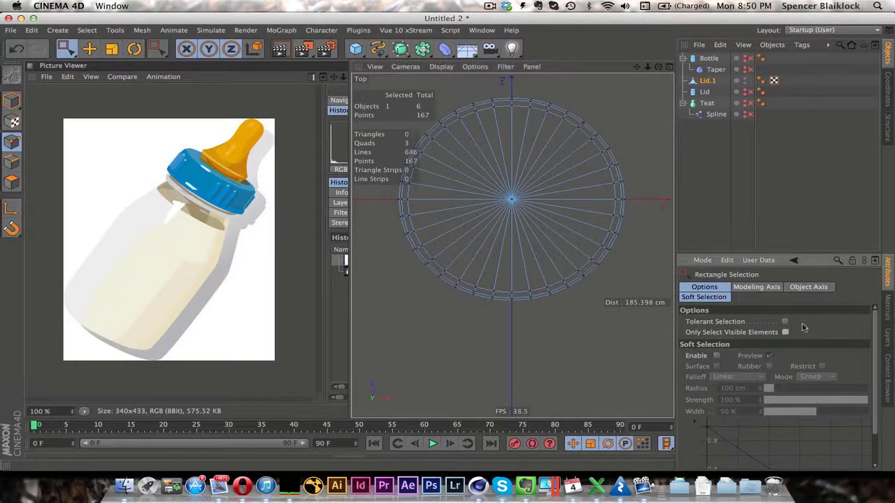
left_click_drag(642, 91, 511, 353)
key("Delete")
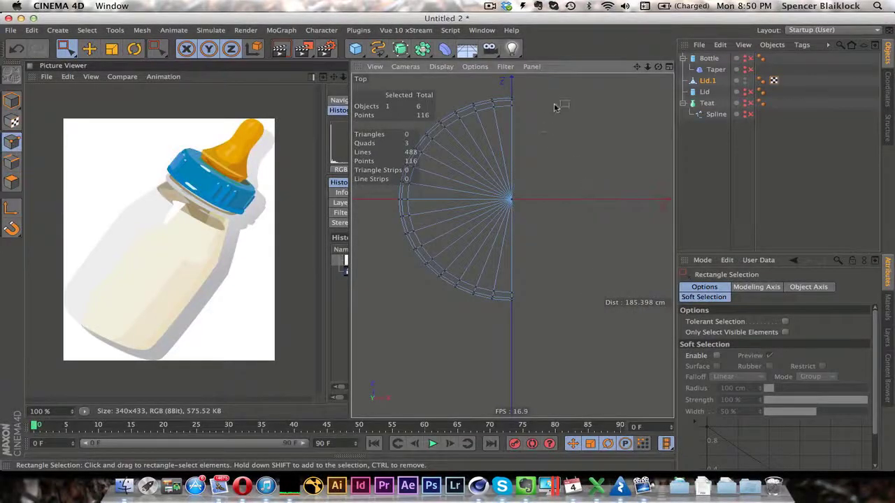
Delete the lid copy's other points to leave one narrow wedge beside the Z axis, and re-enable Only Select Visible Elements.
left_click_drag(561, 92, 484, 317)
key("Delete")
key("Delete")
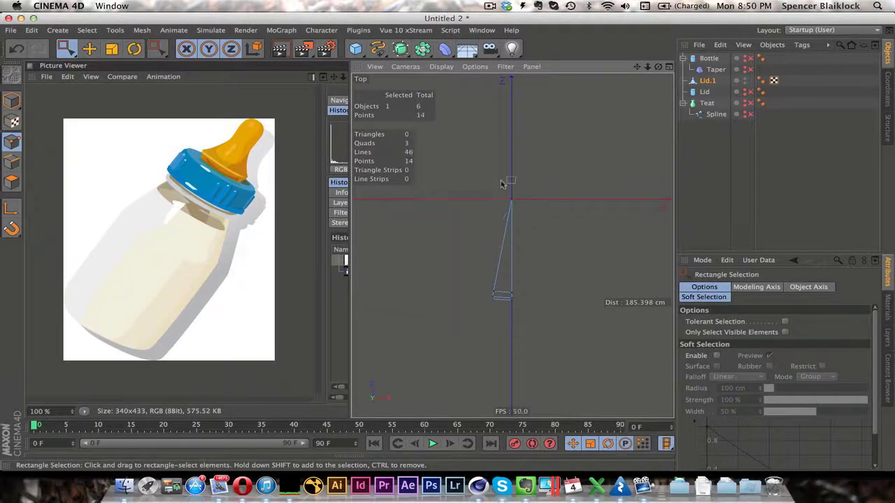
left_click(785, 332)
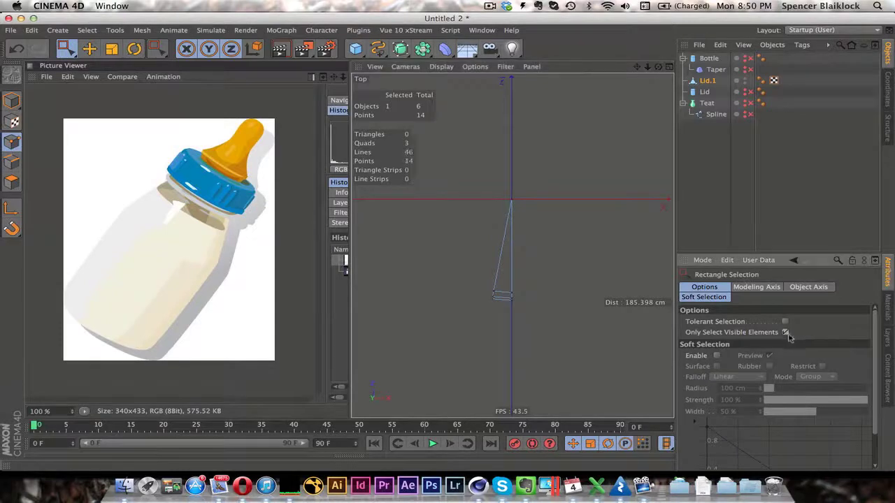
Add an Array object, place the lid wedge inside it and set the array's radius to 0 cm.
left_click_drag(69, 50, 100, 64)
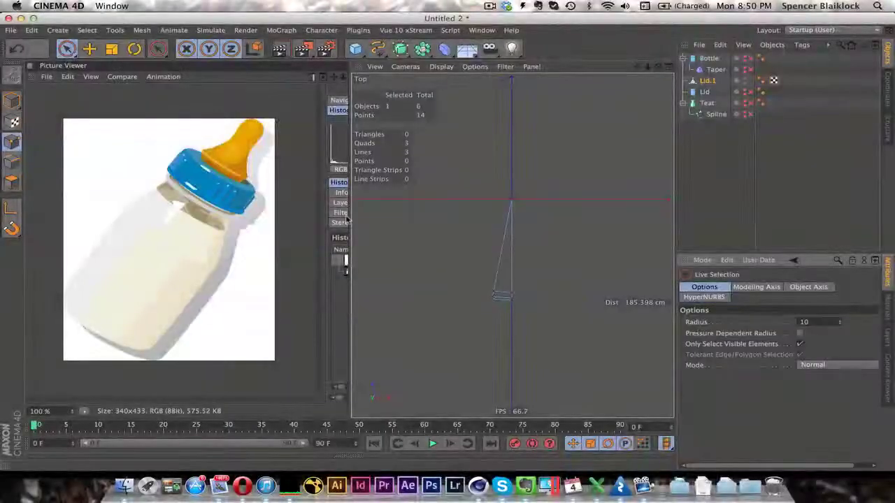
key("F1")
left_click_drag(515, 221, 456, 203, "alt")
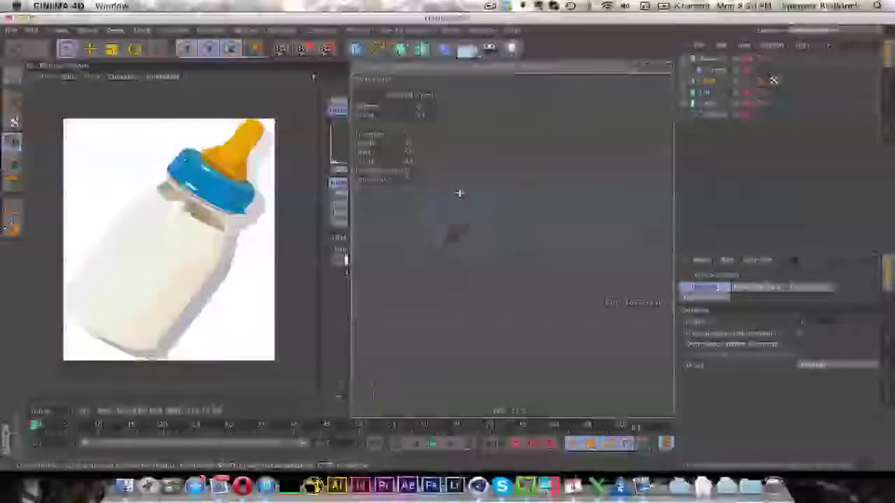
left_click(422, 48)
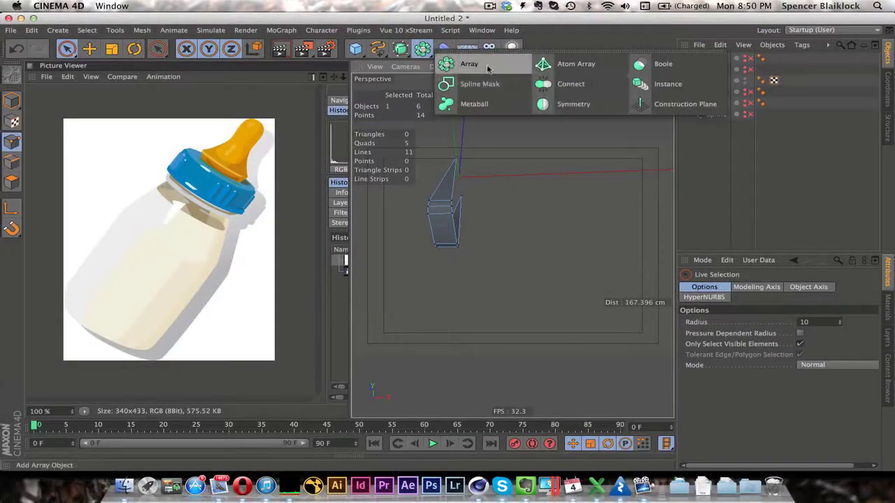
left_click(488, 67)
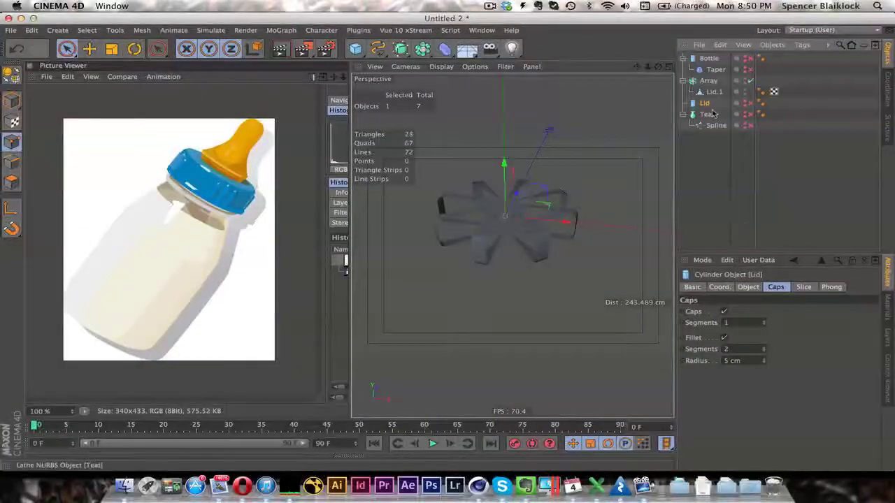
Check the original Lid's rotation segments and set the Array's copies to 35 to complete the ring.
left_click(748, 288)
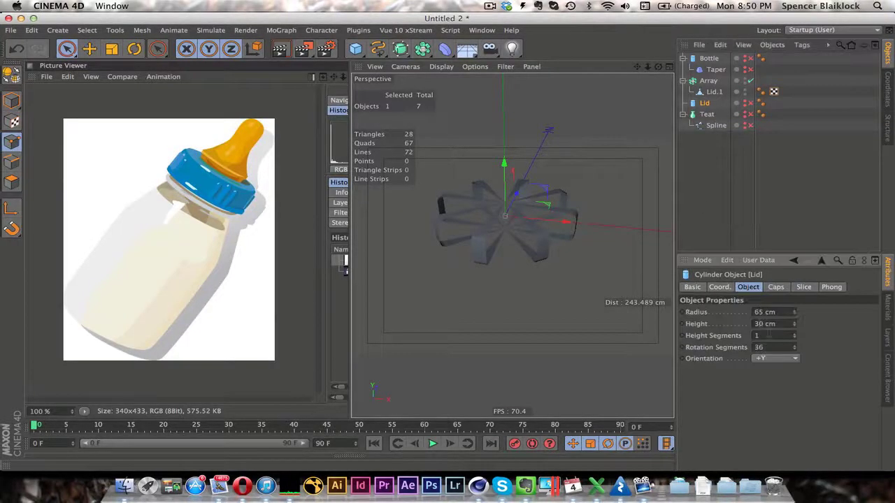
left_click(708, 81)
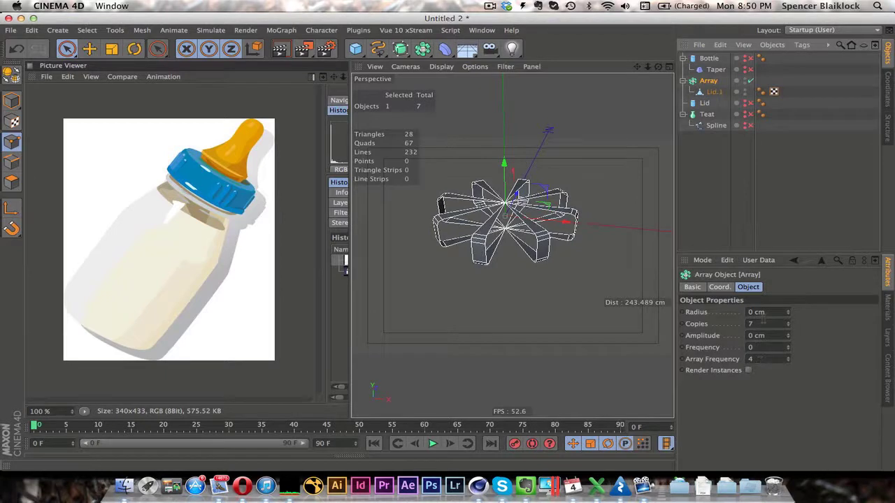
left_click_drag(769, 323, 680, 329)
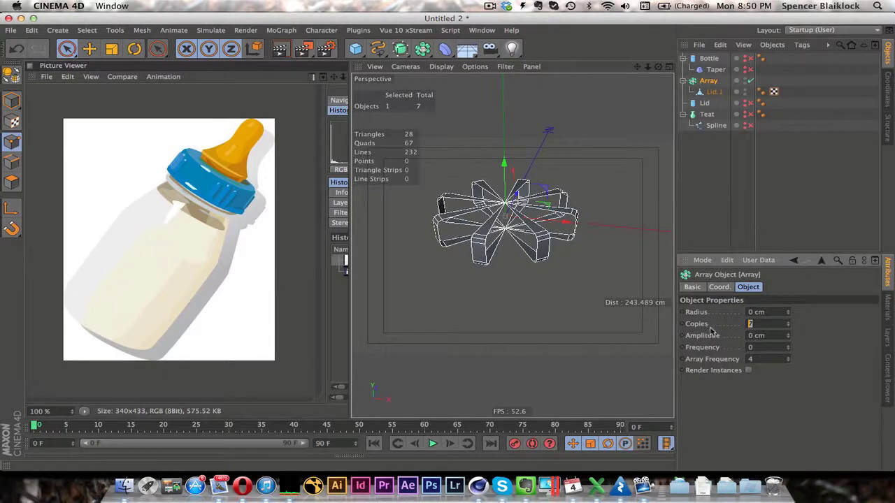
left_click_drag(638, 246, 544, 231, "alt")
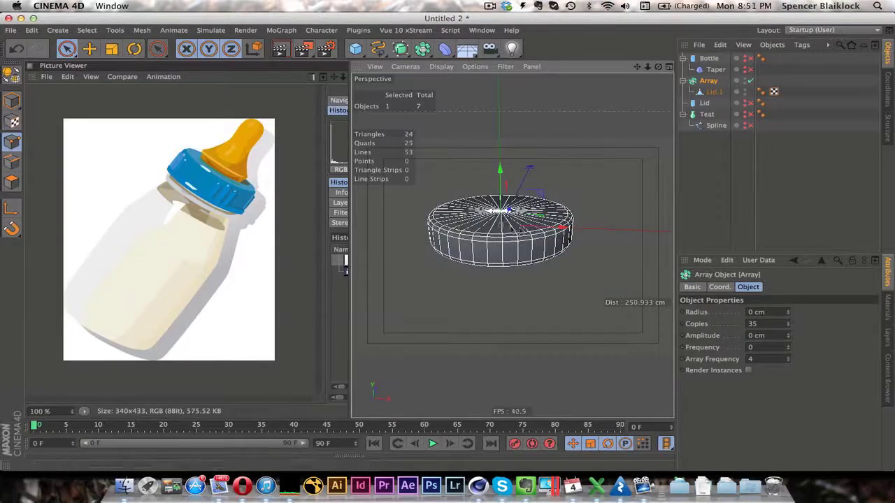
left_click_drag(499, 225, 497, 245, "alt")
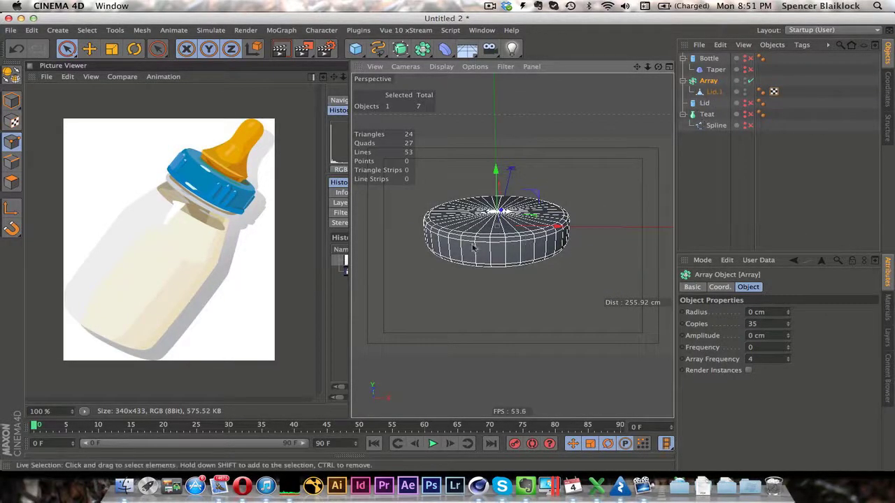
Cut the lid wedge lengthwise from its apex down the rim with the Knife and shift the cut points along X.
scroll(475, 248, "up", 5)
left_click_drag(477, 244, 498, 248, "alt")
scroll(508, 243, "down", 4)
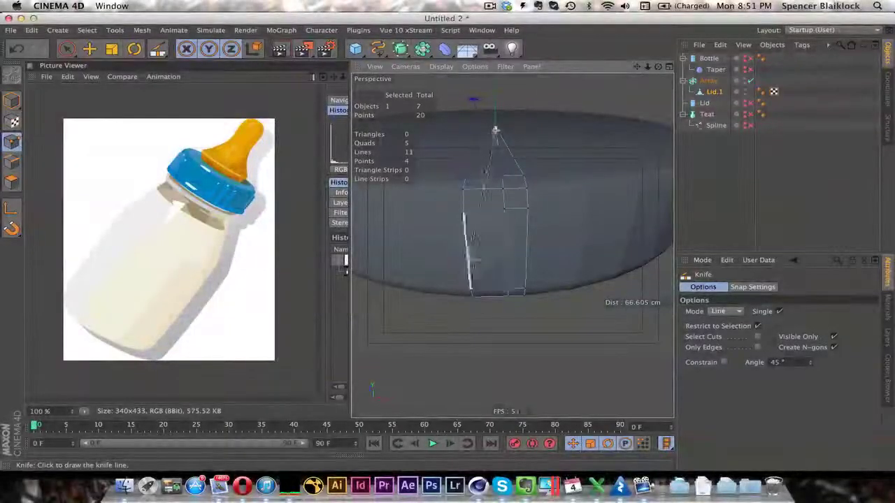
left_click_drag(495, 130, 487, 287)
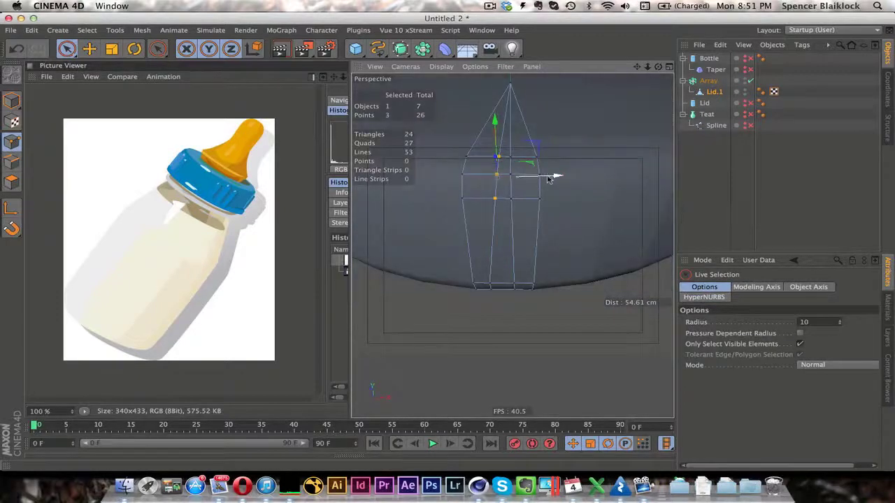
left_click_drag(548, 179, 543, 179)
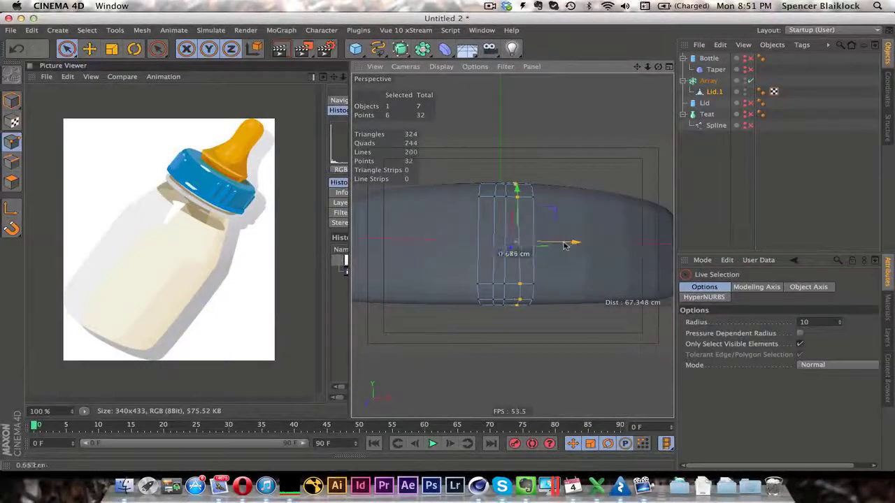
left_click_drag(564, 245, 565, 245)
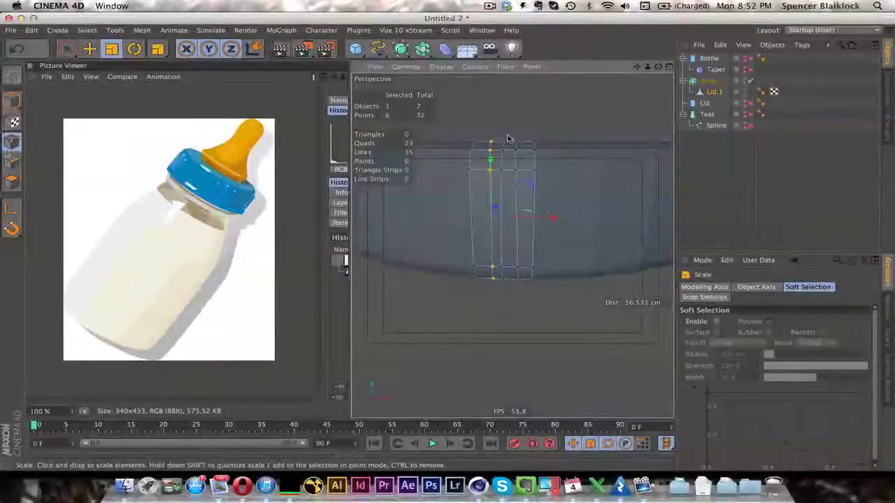
Scale the wedge's middle column of cut points down along X to bring them into one straight line.
key("space")
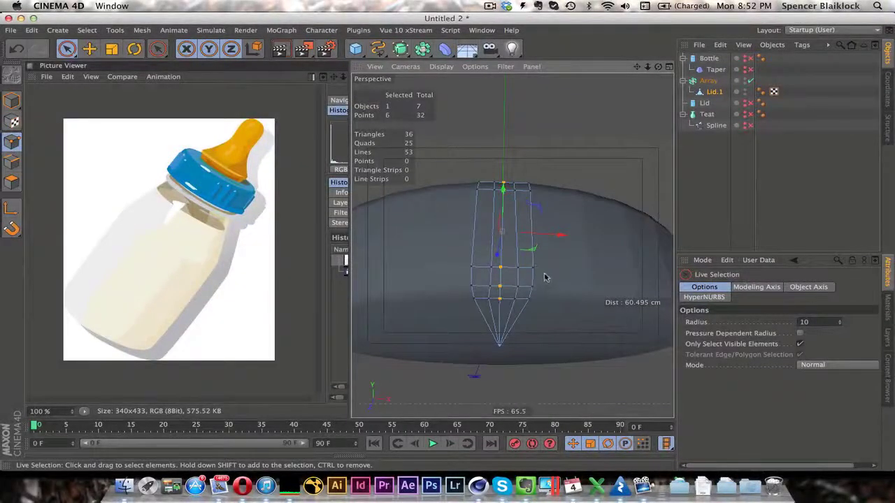
key("space")
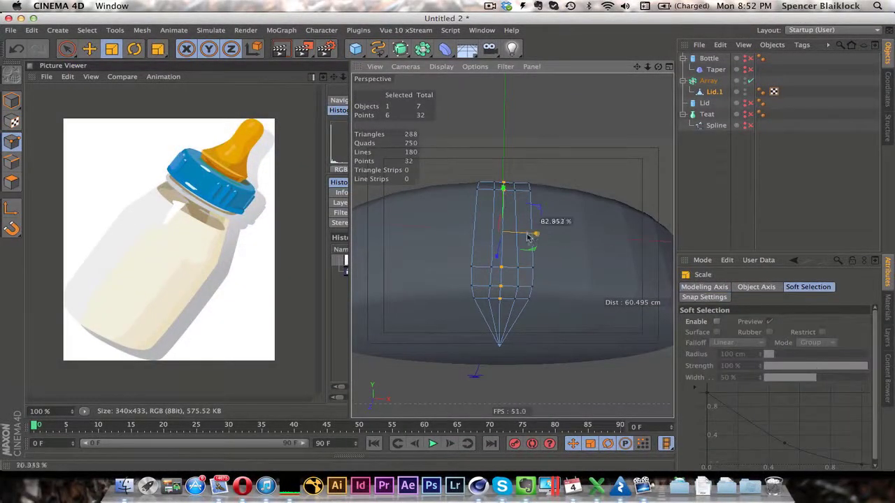
left_click_drag(504, 237, 501, 238, "shift")
left_click_drag(532, 269, 534, 285, "alt")
key("space")
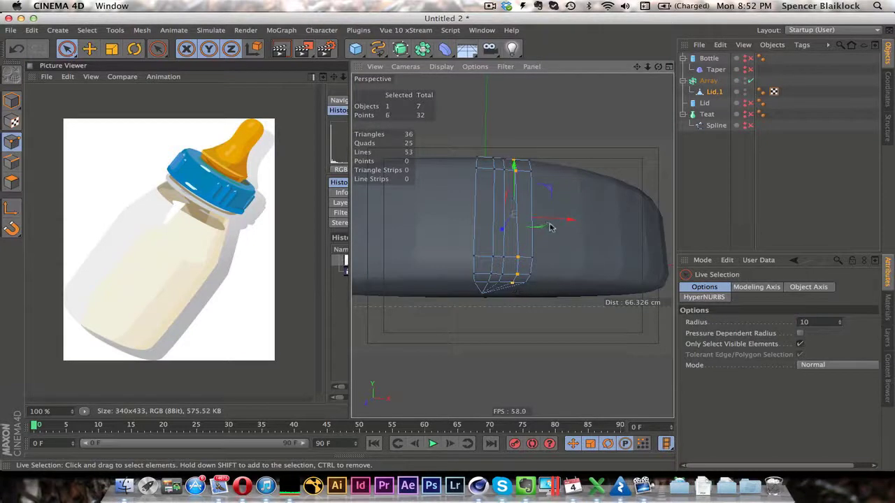
Scale the wedge's second column of cut points into a straight line along X and move two of its rim points to shape the ridge.
key("t")
left_click_drag(549, 227, 570, 223)
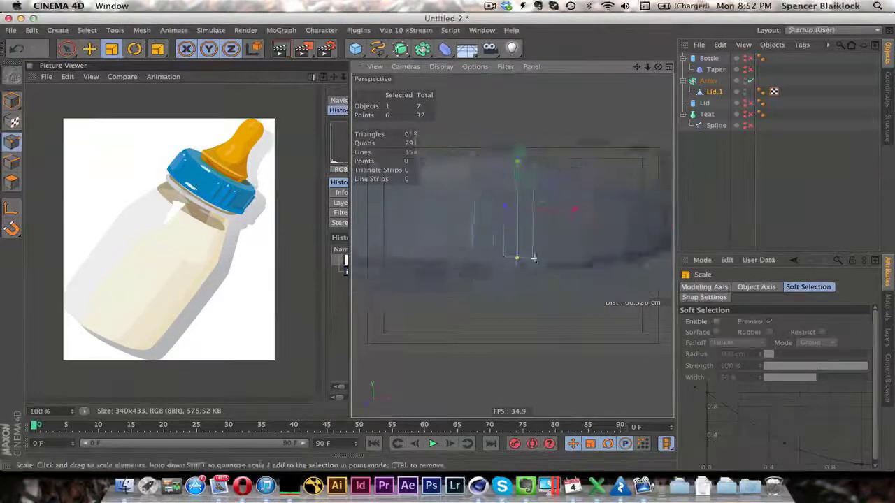
key("space")
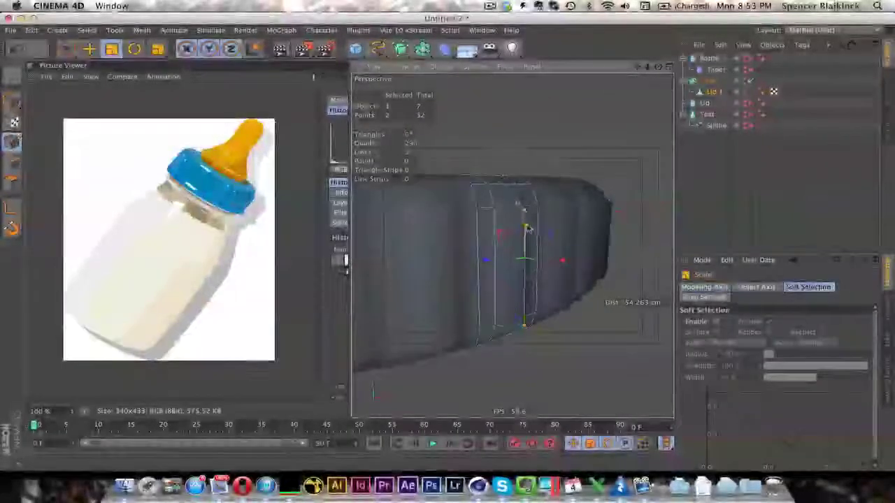
left_click_drag(524, 221, 527, 227)
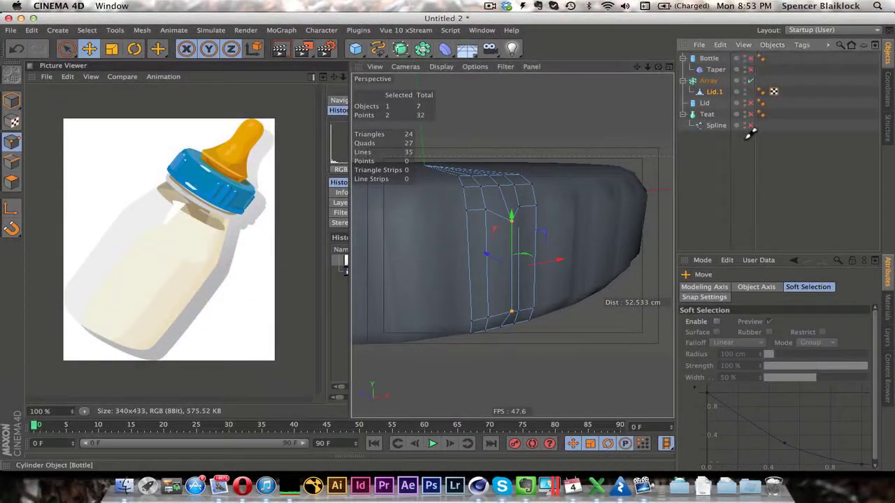
Check the assembled bottle, select the teat's profile spline and toggle the Teat object.
scroll(565, 235, "down", 5)
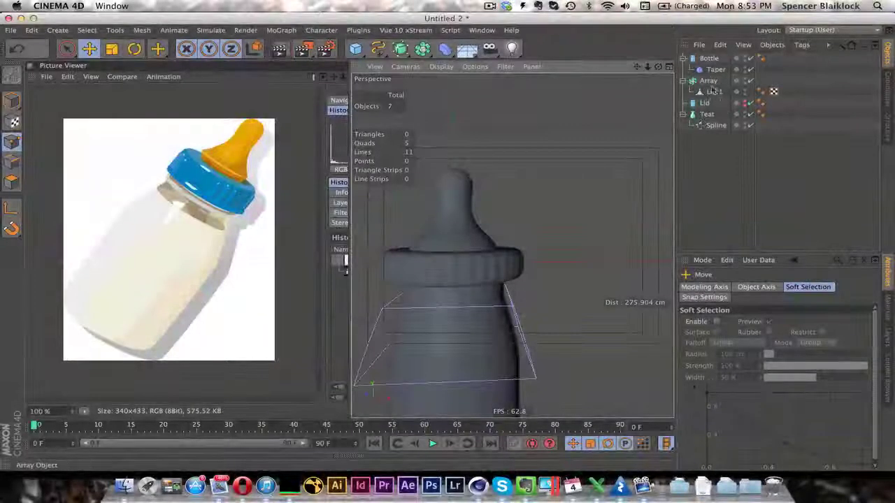
left_click(707, 114)
left_click(715, 127)
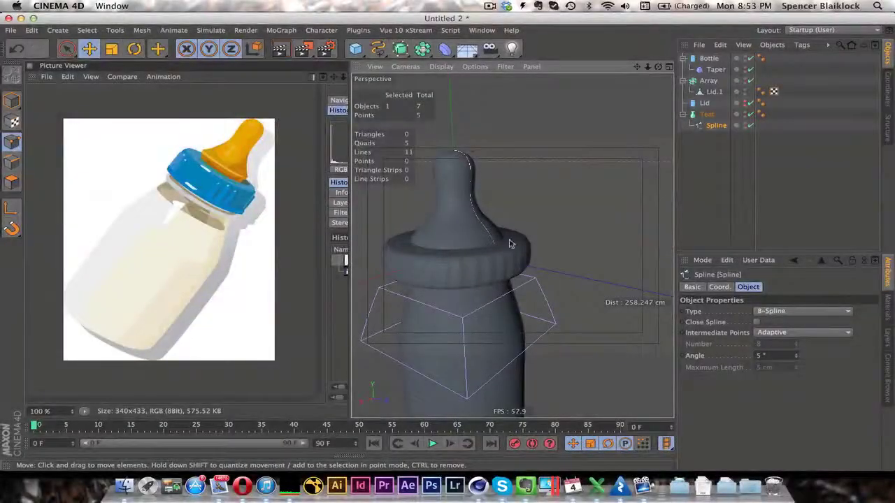
left_click(750, 113)
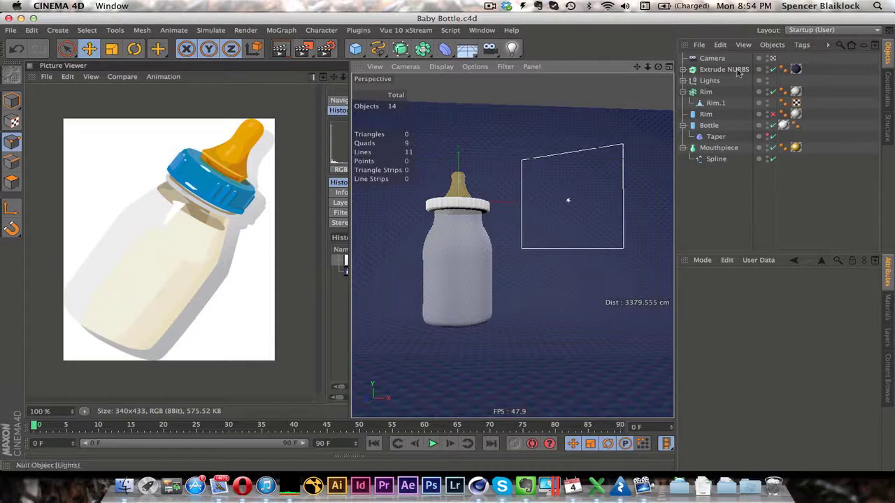
In the finished Baby Bottle.c4d scene, expand the Extrude NURBS backdrop and leave the scene camera to examine the set and lights.
left_click(683, 70)
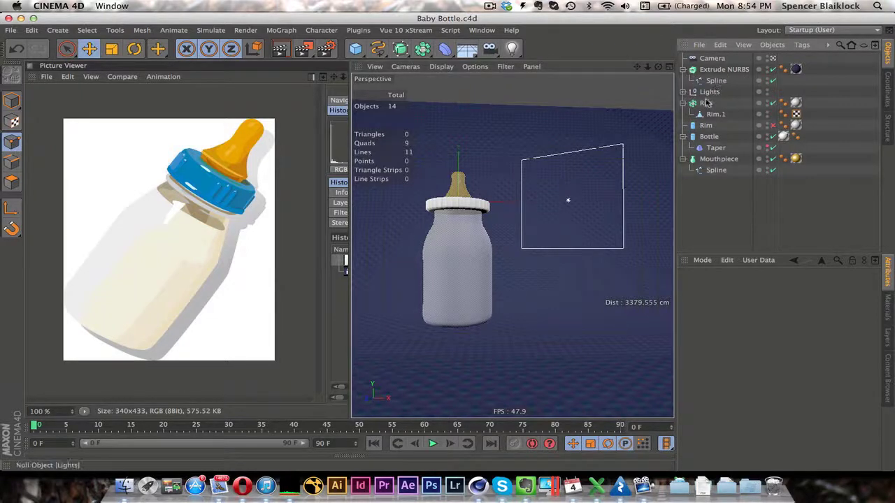
left_click(772, 59)
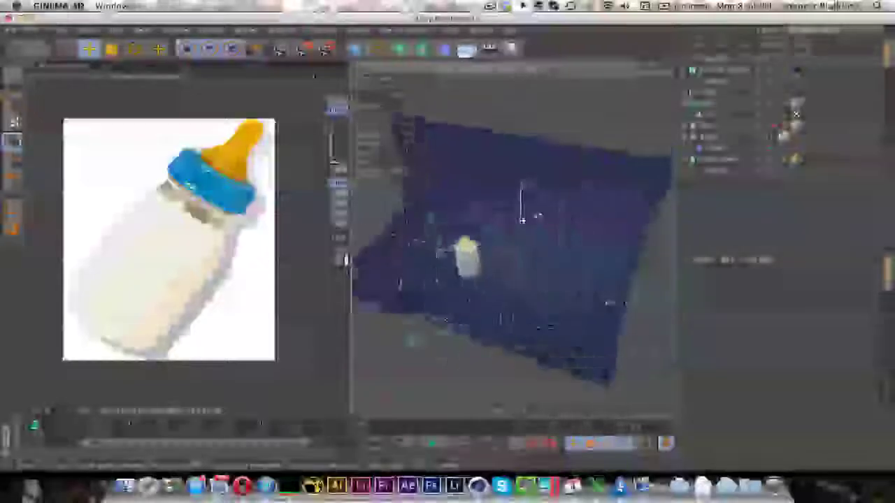
mouse_move(537, 215)
left_mouse_down("alt")
mouse_move(557, 241)
mouse_move(548, 206)
left_mouse_up("alt")
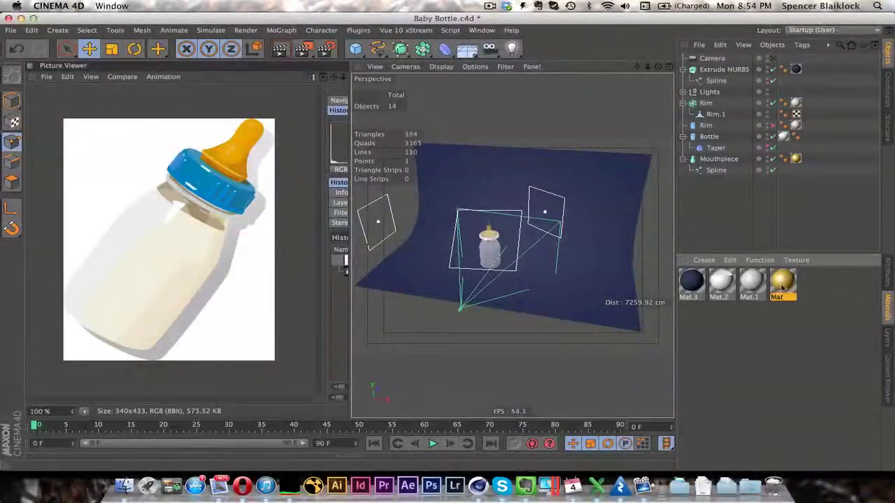
Review the transparency, specular and color settings of the mouthpiece's gold material Mat, and close its editor.
double_click(780, 283)
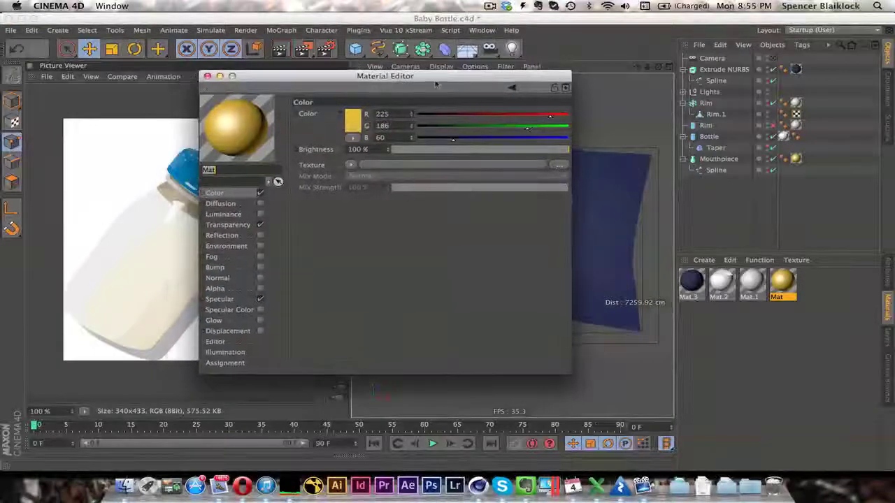
left_click_drag(433, 84, 394, 83)
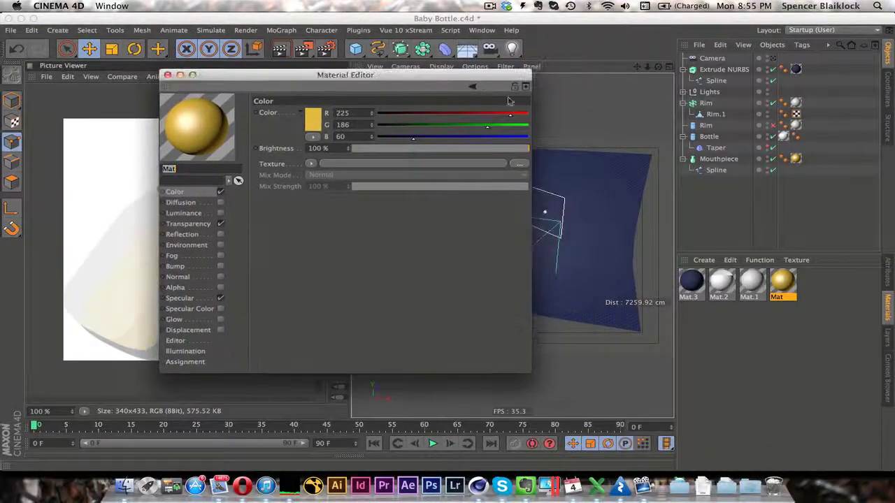
left_click(188, 223)
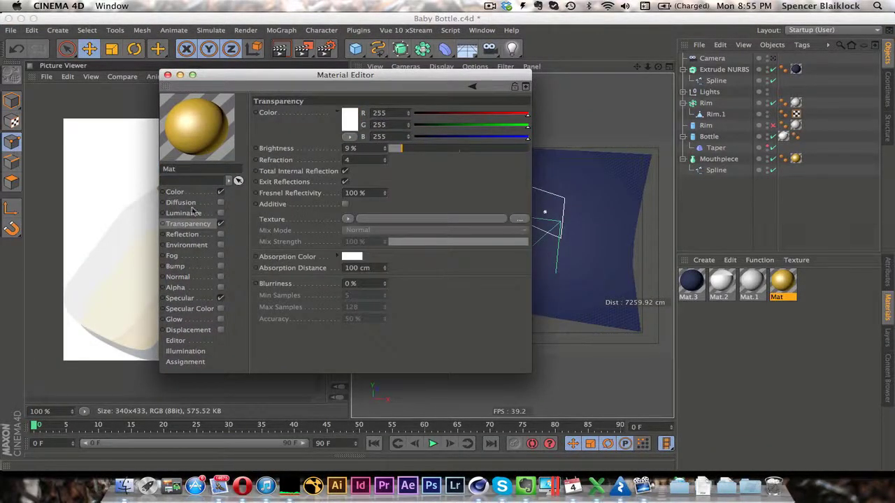
left_click(194, 300)
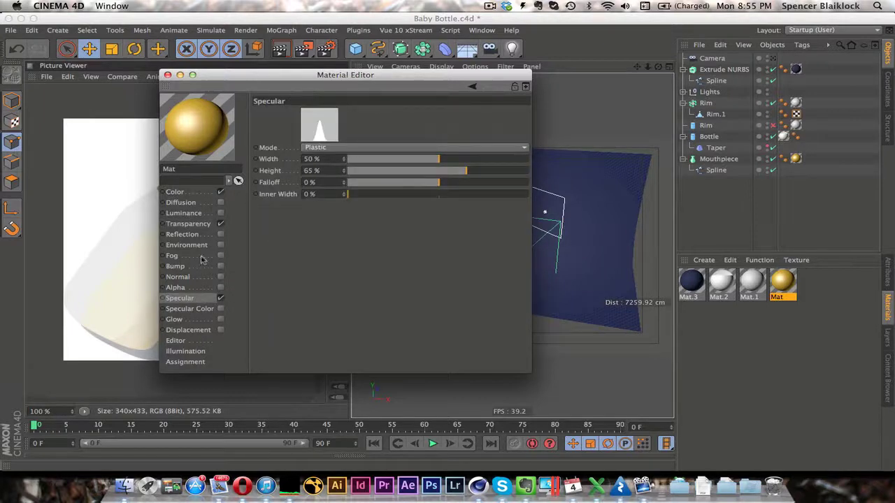
left_click(197, 224)
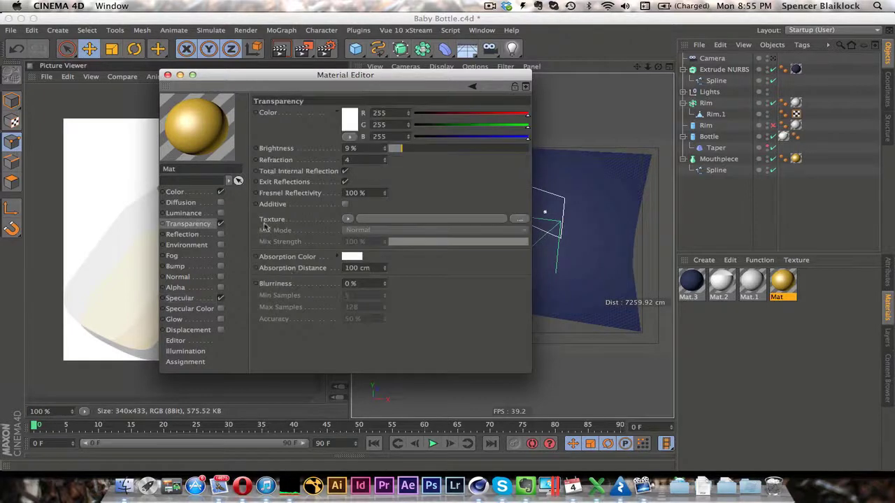
left_click(176, 193)
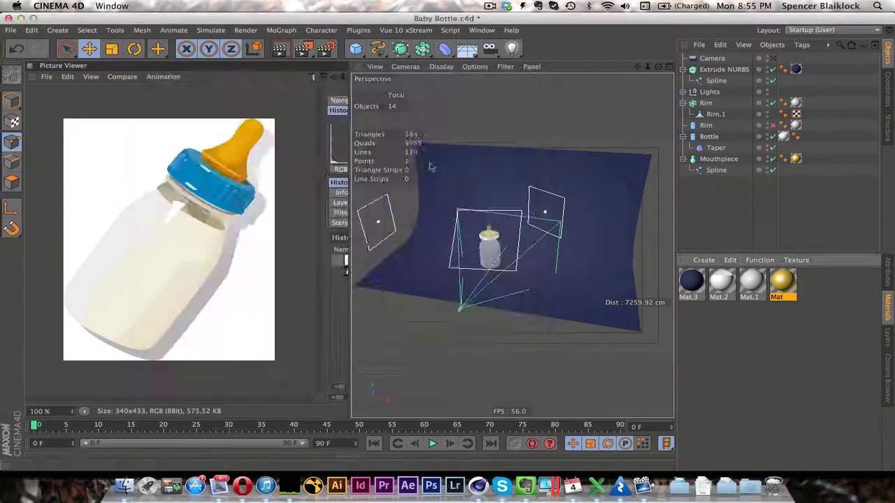
left_click(168, 75)
Open the transparency settings of the bottle material Mat.2 and render a close-up of the bottle in the perspective view.
left_click(752, 285)
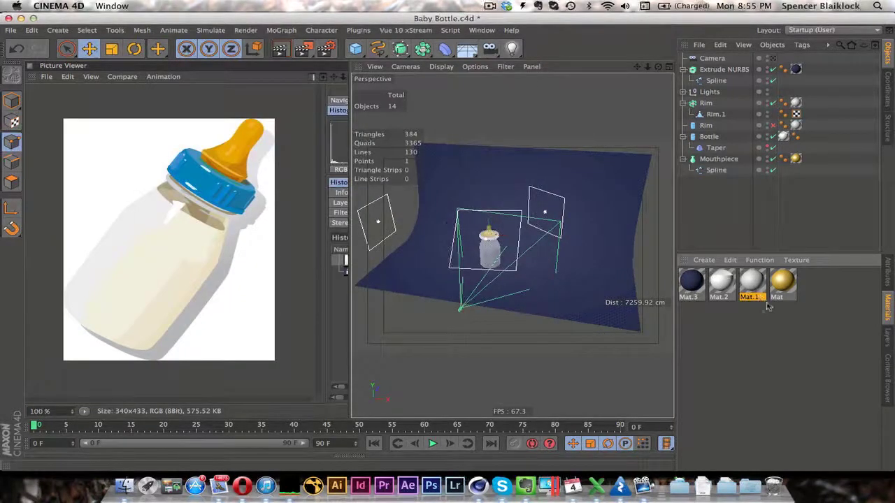
scroll(492, 247, "up", 10)
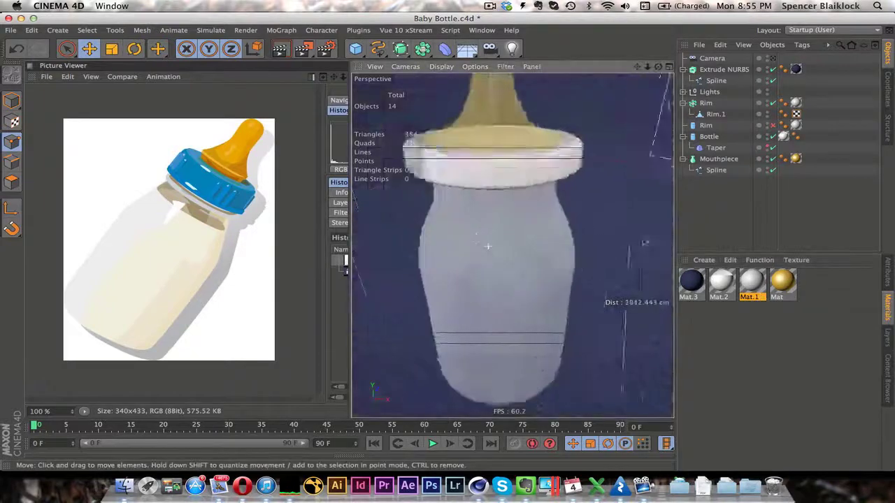
double_click(722, 283)
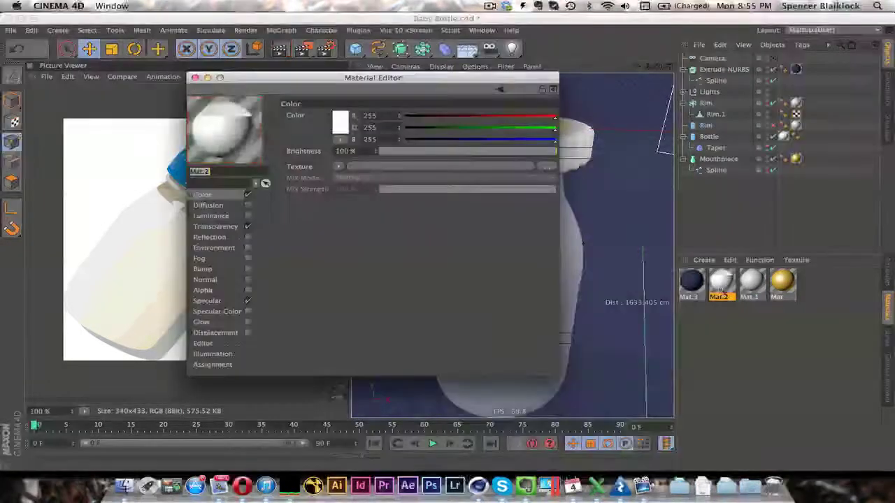
left_click(215, 226)
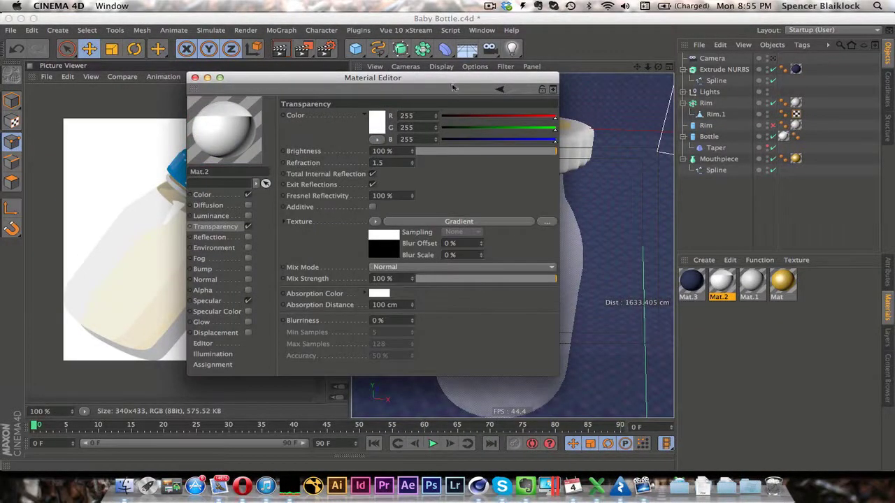
left_click_drag(453, 87, 250, 101)
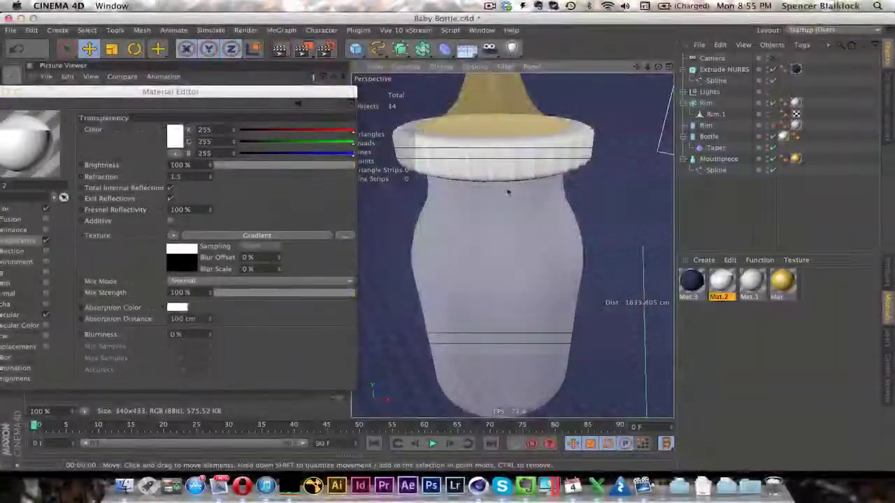
key("ctrl+r")
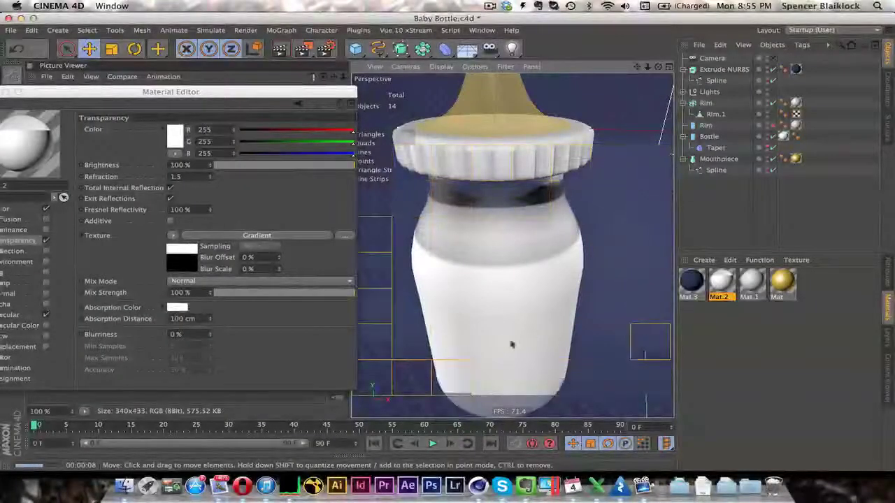
Examine the Gradient shader in Mat.2's transparency texture against the rendered milk level, and close the material editor.
left_click(191, 261)
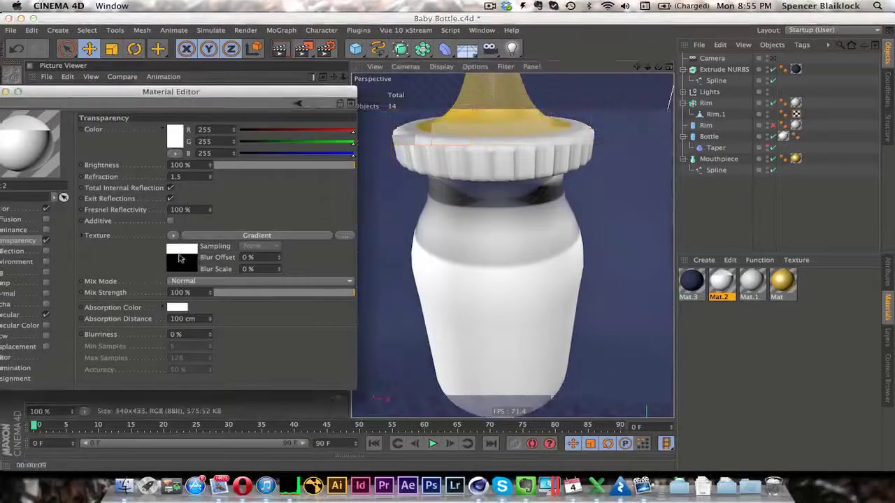
left_click(182, 258)
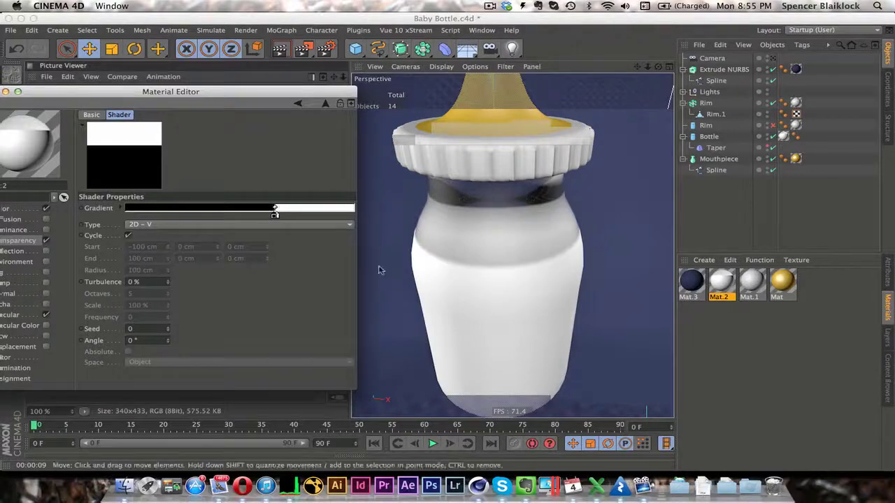
mouse_move(161, 95)
left_mouse_down()
mouse_move(209, 96)
mouse_move(151, 96)
left_mouse_up()
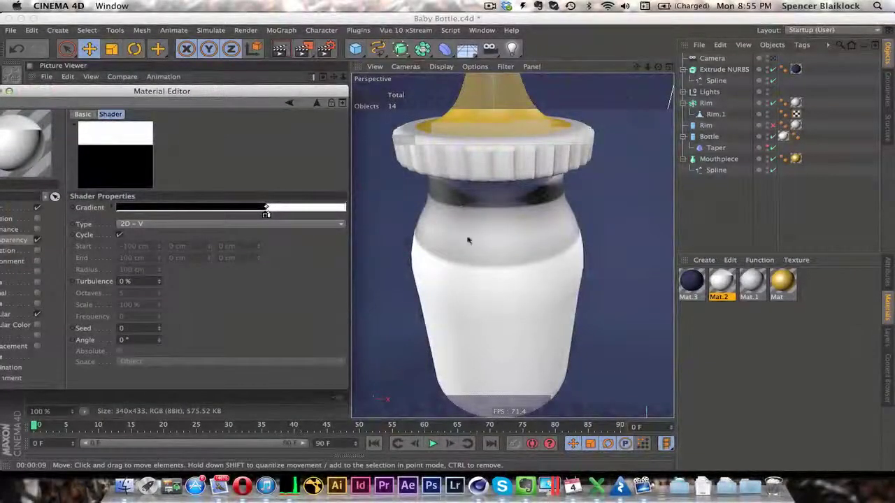
left_click_drag(107, 92, 296, 72)
left_click(174, 69)
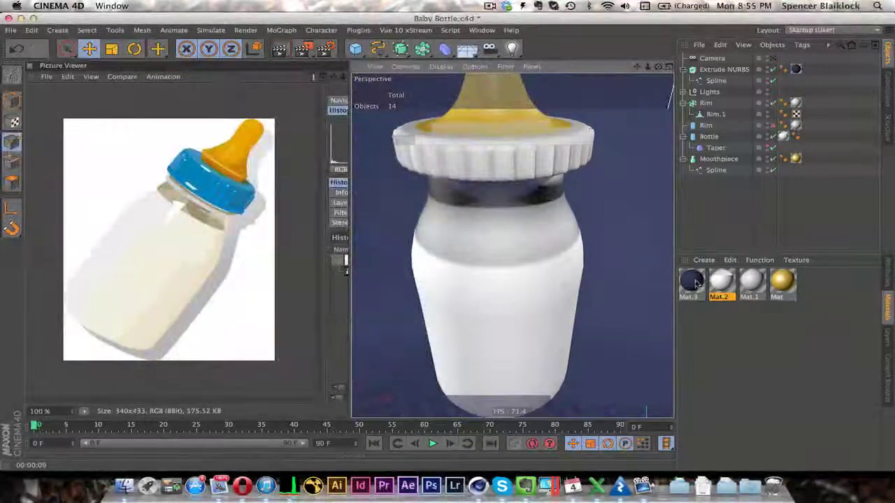
Look at the backdrop material Mat.3, close its editor and display the finished bottle render in the Picture Viewer.
double_click(695, 282)
left_click(195, 79)
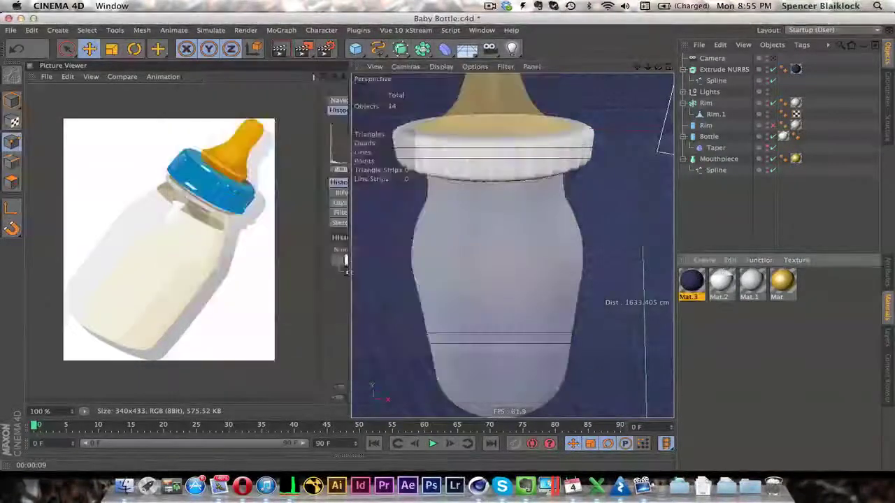
left_click_drag(544, 228, 516, 238, "alt")
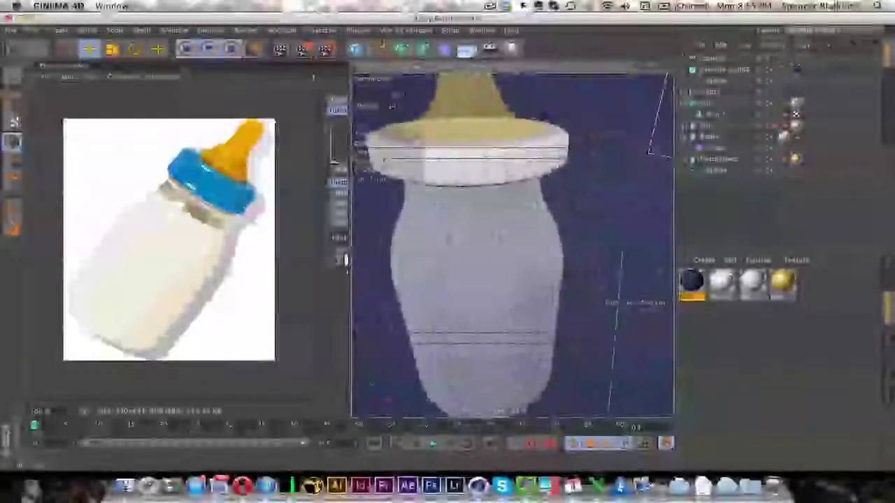
left_click(346, 271)
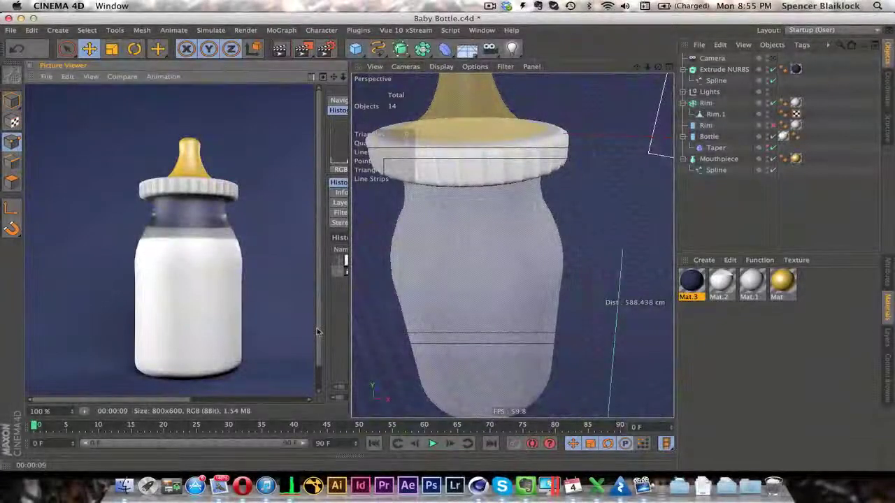